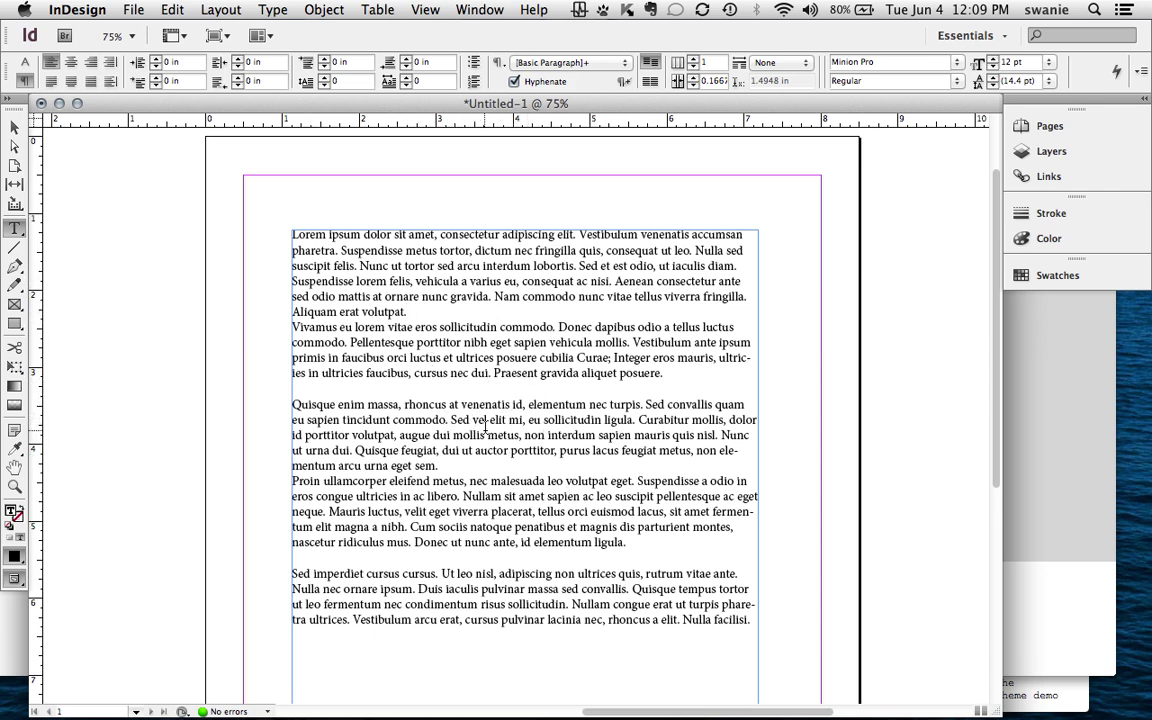
- Insert a paragraph break before 'Quisque feugiat' so it starts a new paragraph
left_click(358, 451)
key("Return")
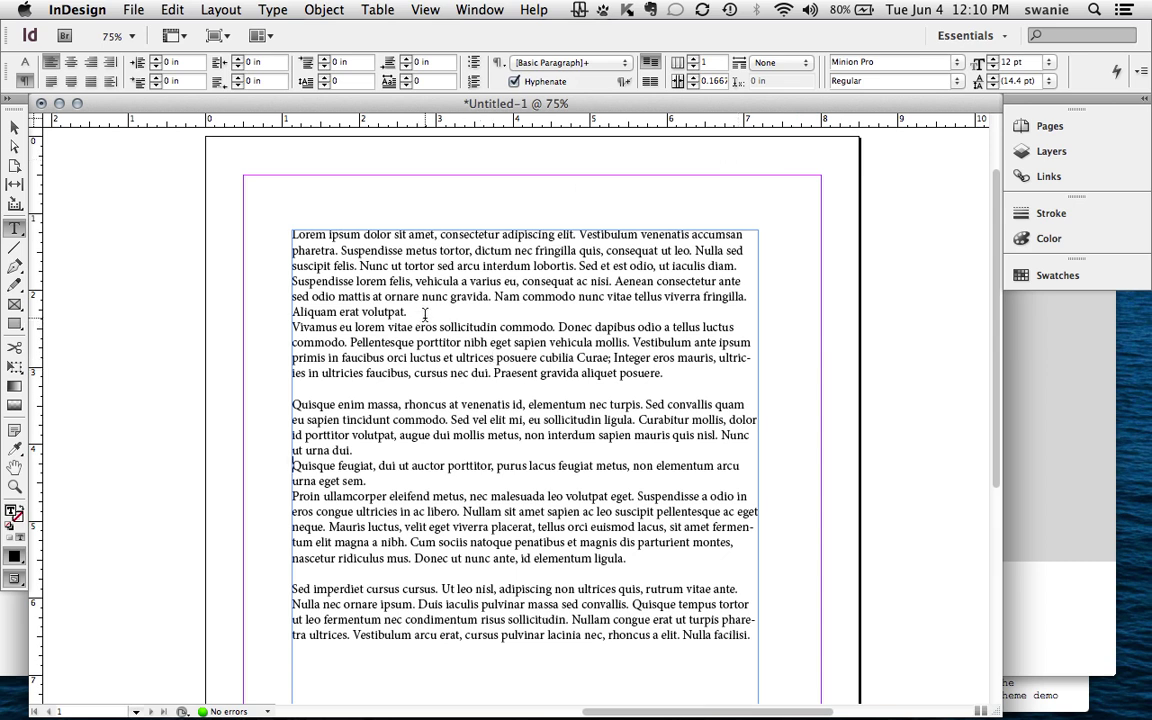
- Select all the body text, then switch the horizontal ruler to picas and back to inches
left_click_drag(748, 635, 290, 185)
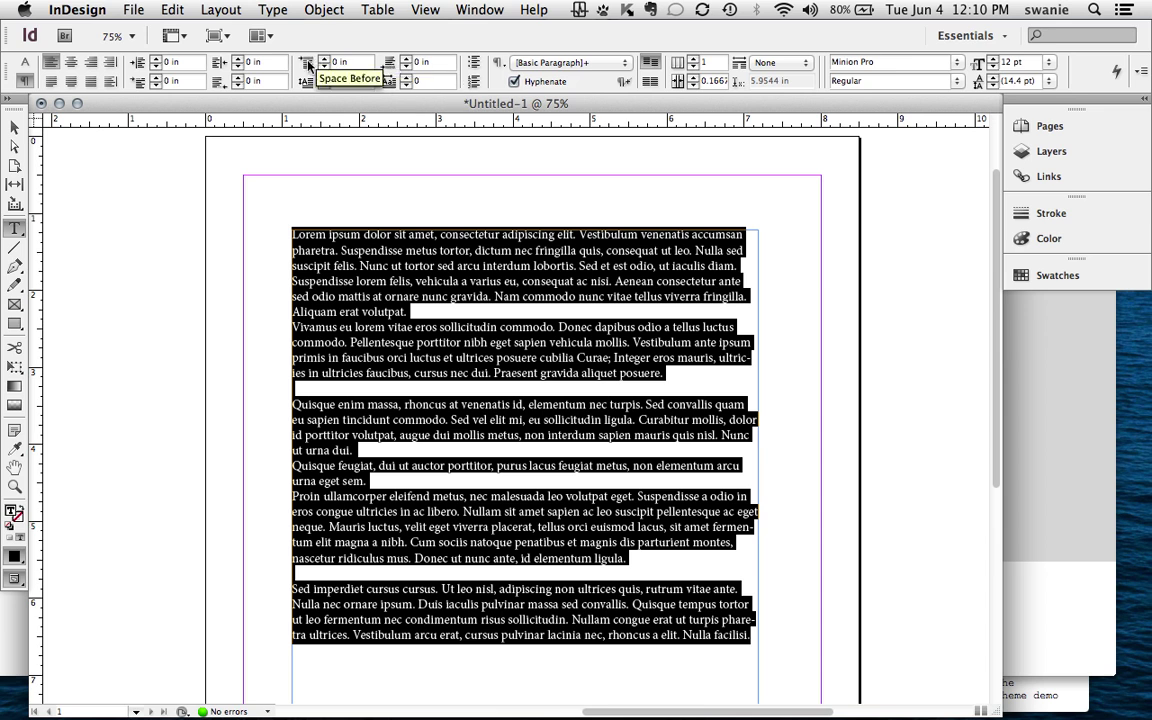
right_click(332, 127)
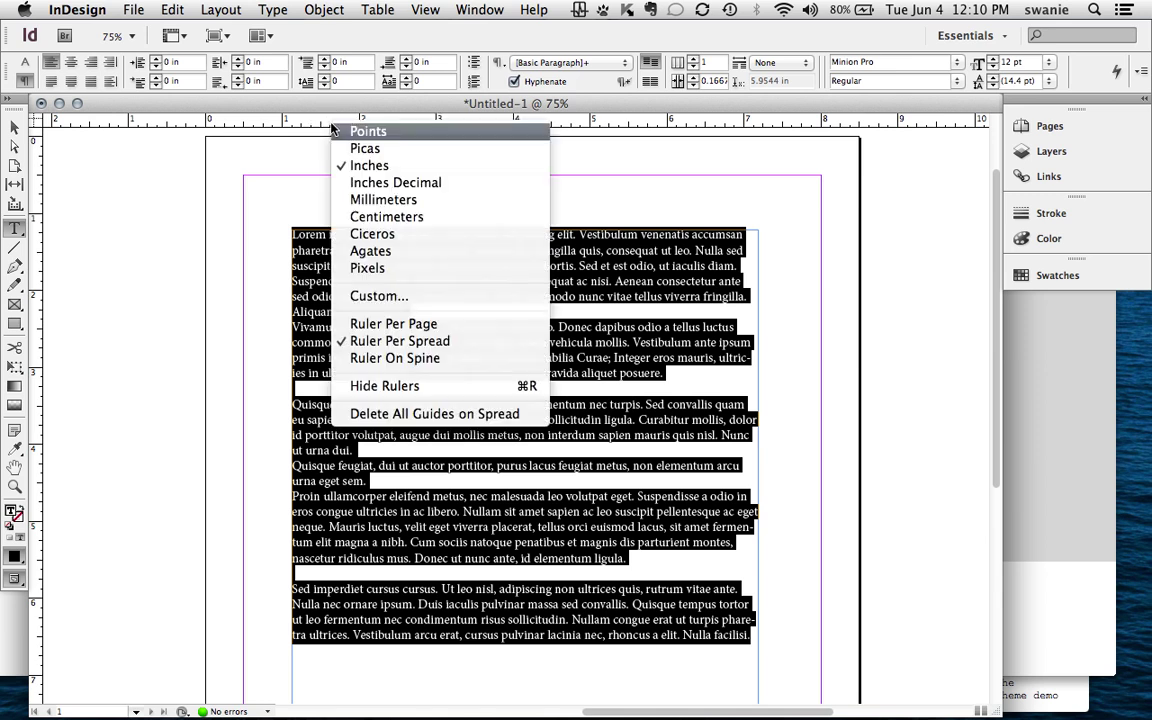
left_click(340, 146)
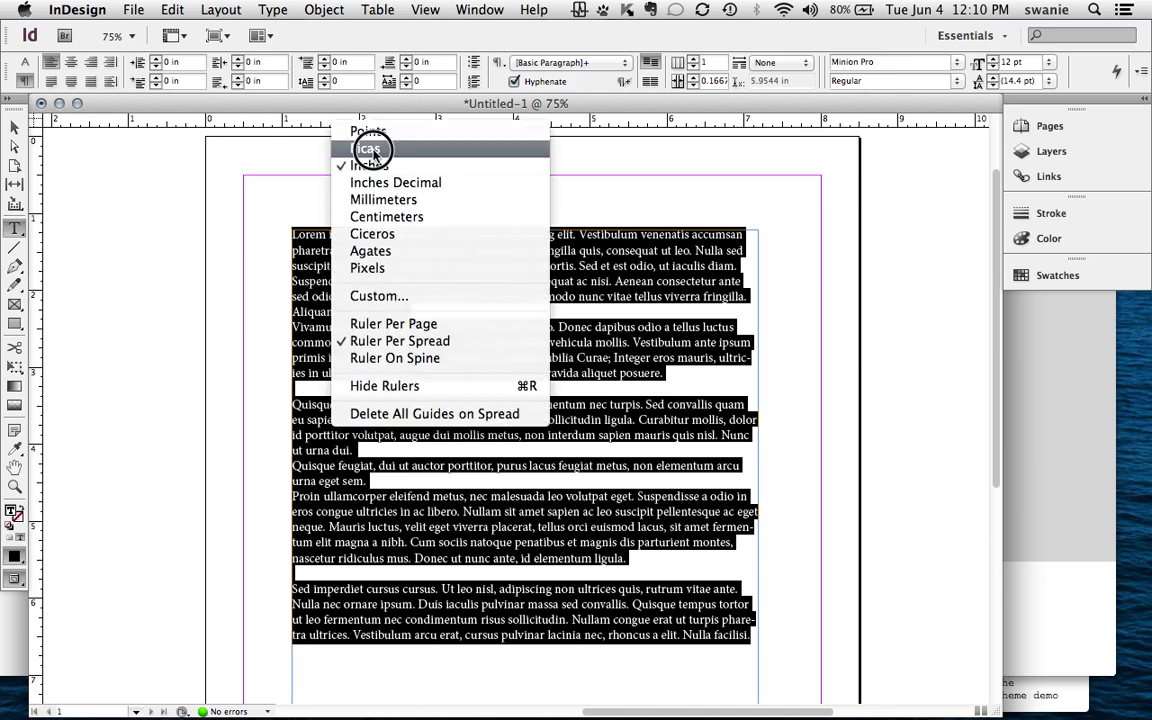
right_click(315, 127)
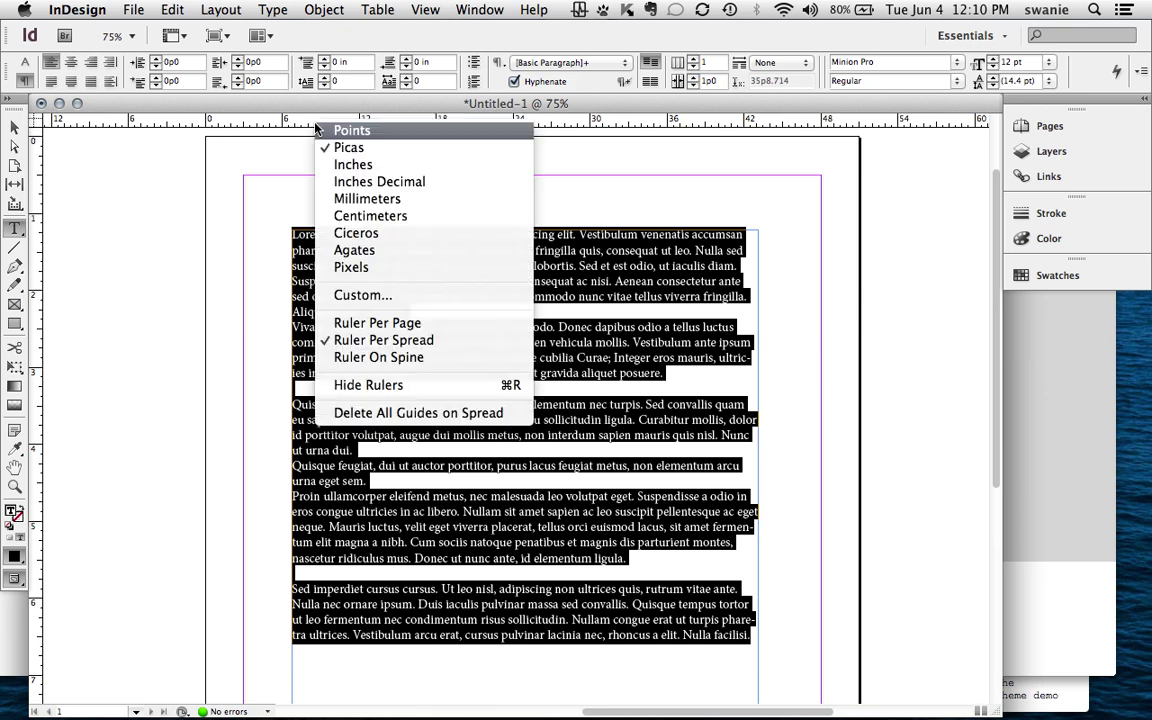
left_click(350, 165)
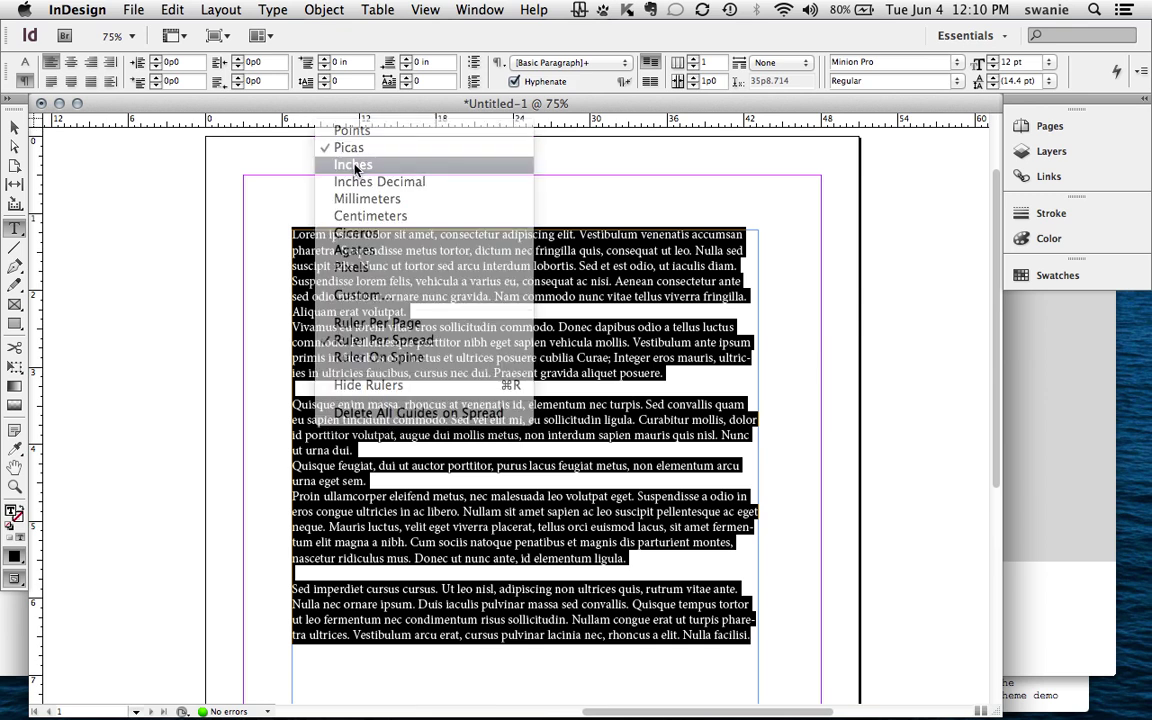
- Switch the vertical ruler to picas, then back to inches
right_click(37, 260)
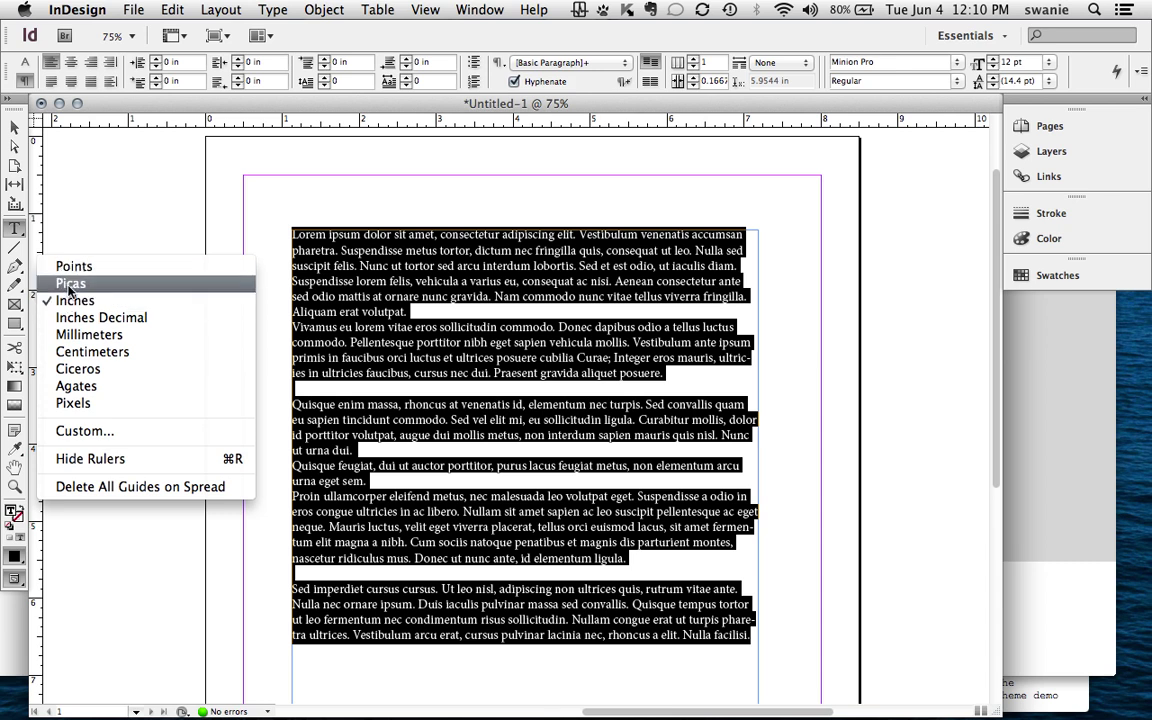
left_click(70, 286)
right_click(31, 281)
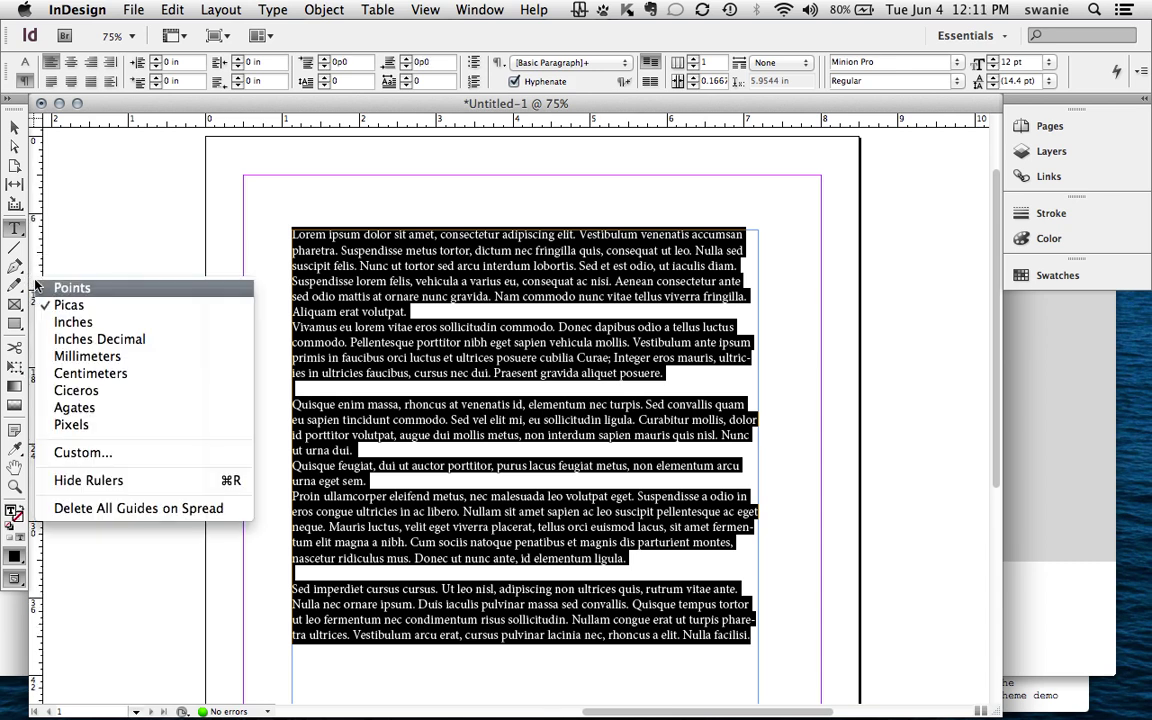
left_click(73, 322)
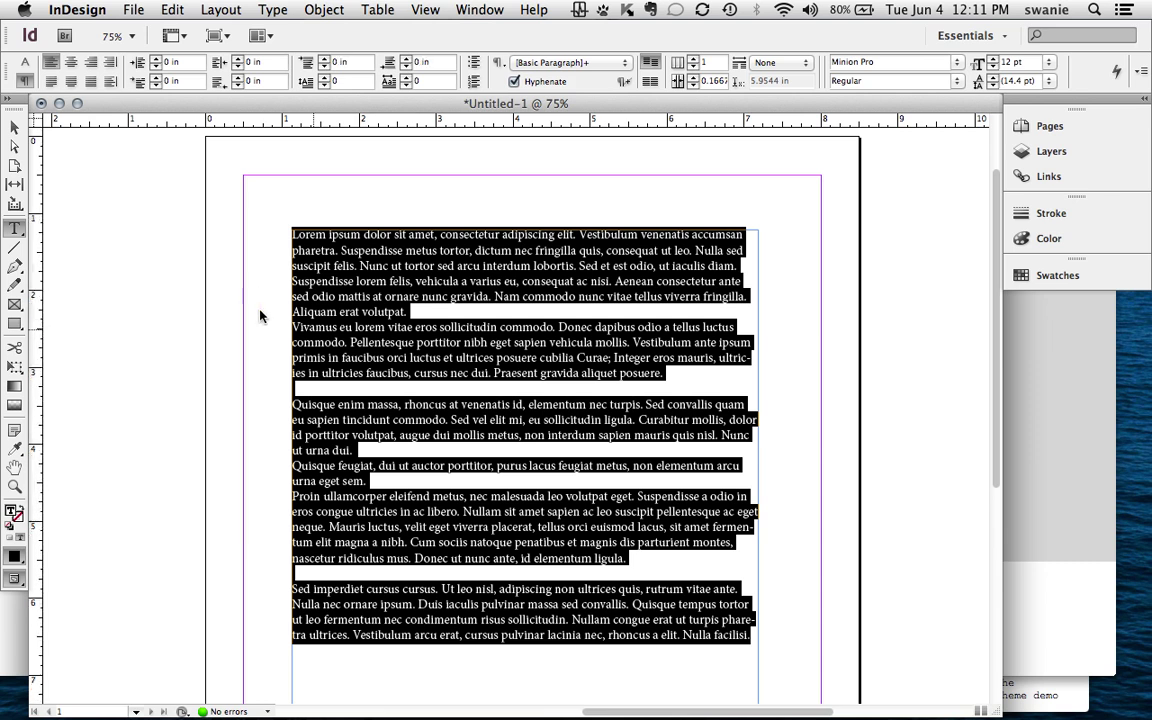
- Set Space Before to 0.25 in, check the gaps, and reselect all the story text
left_click(333, 65)
type("1")
key("Return")
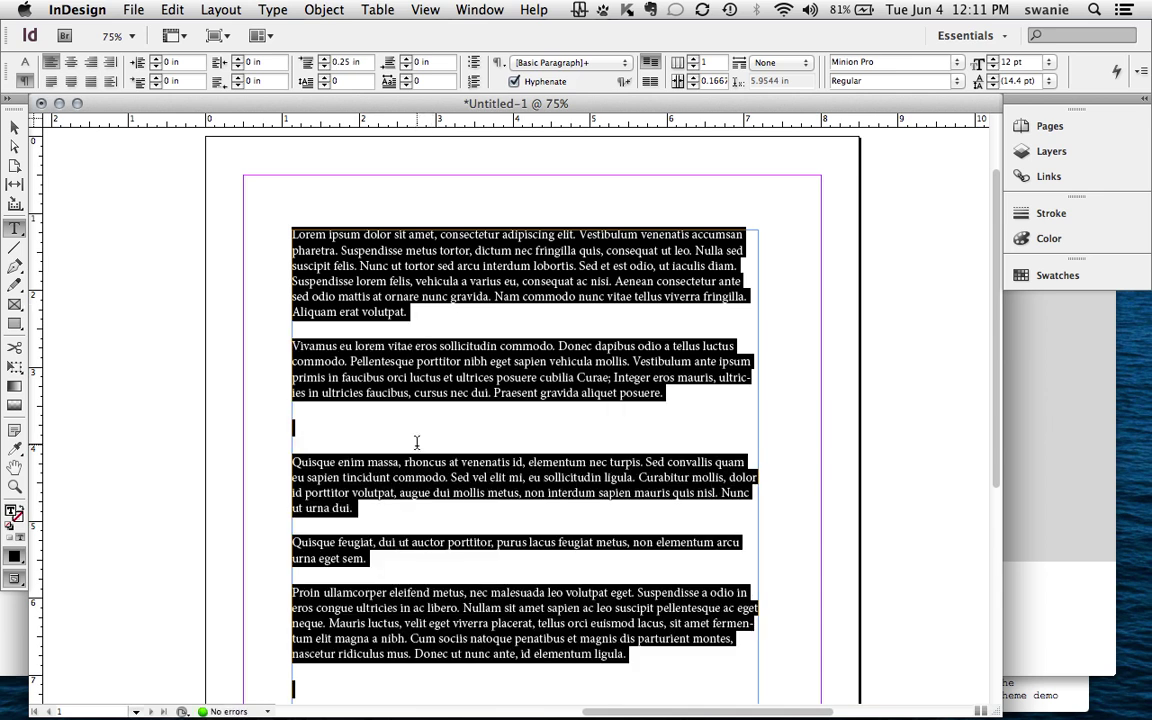
left_click(417, 441)
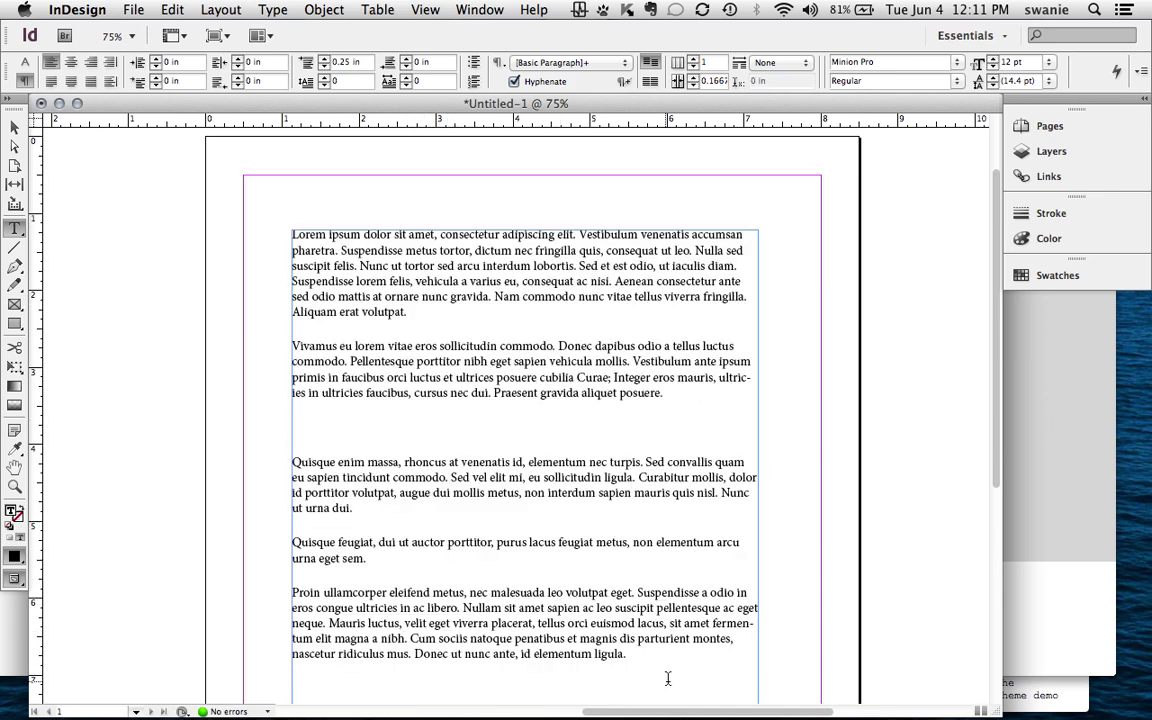
key("super+a")
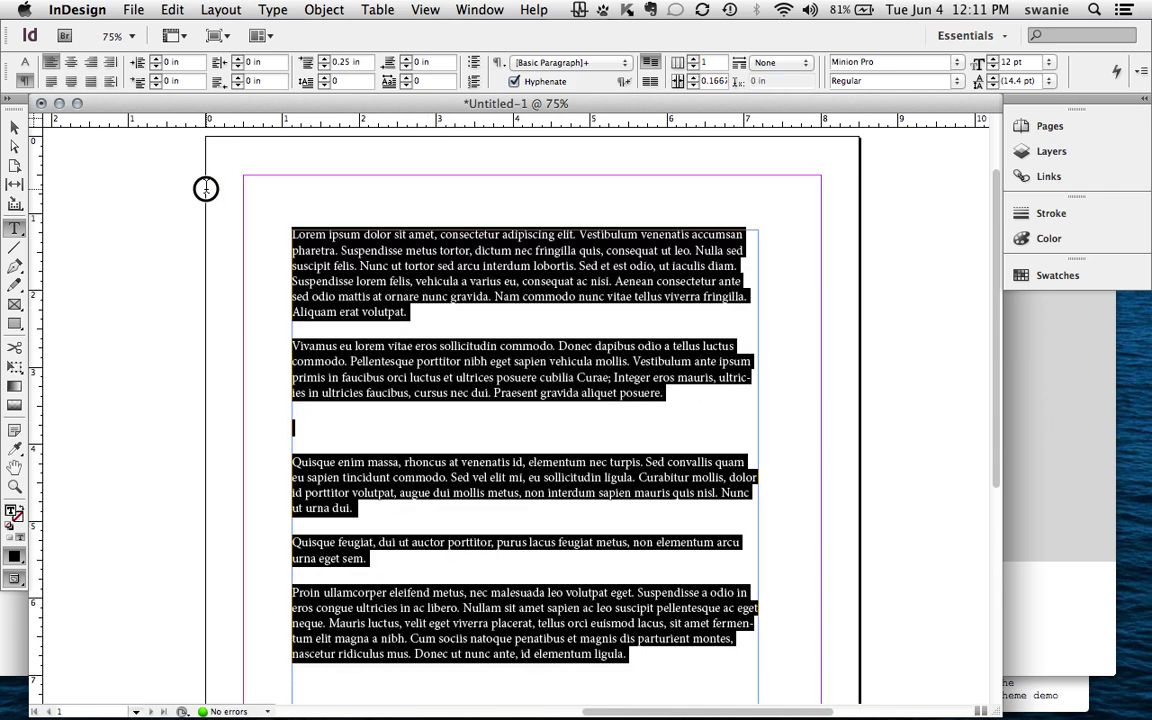
- Step Space Before down to 0.0625 in, review the spacing, then reselect the text
left_click(324, 66)
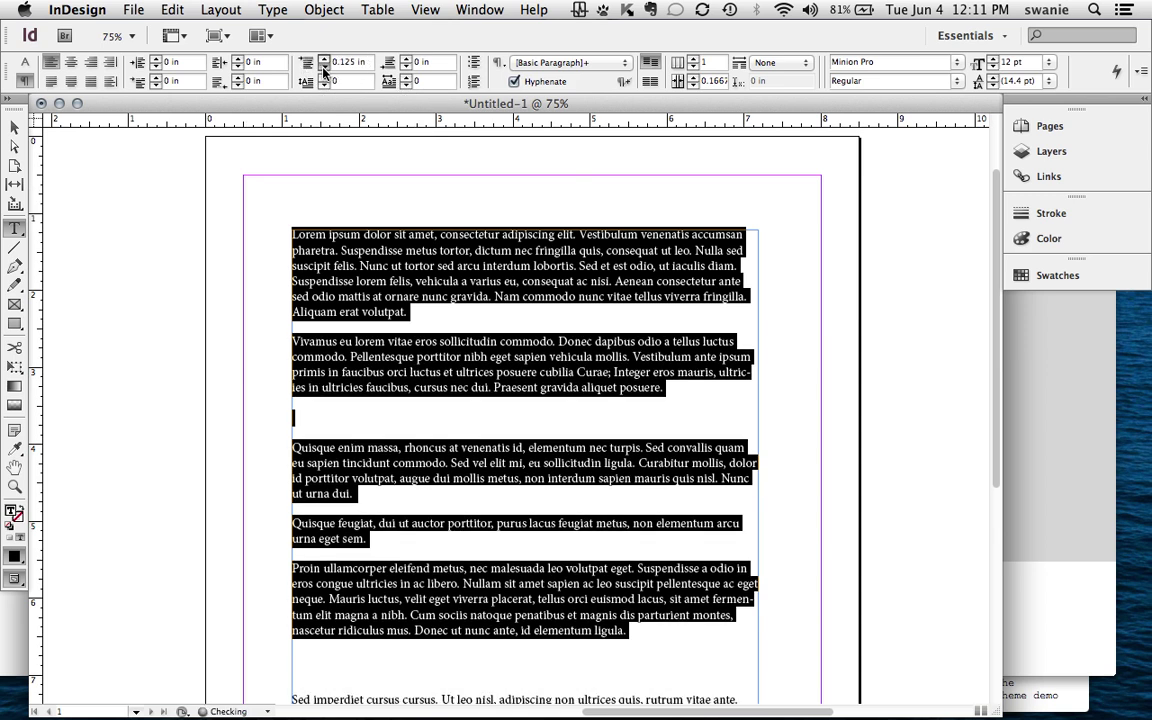
left_click(324, 66)
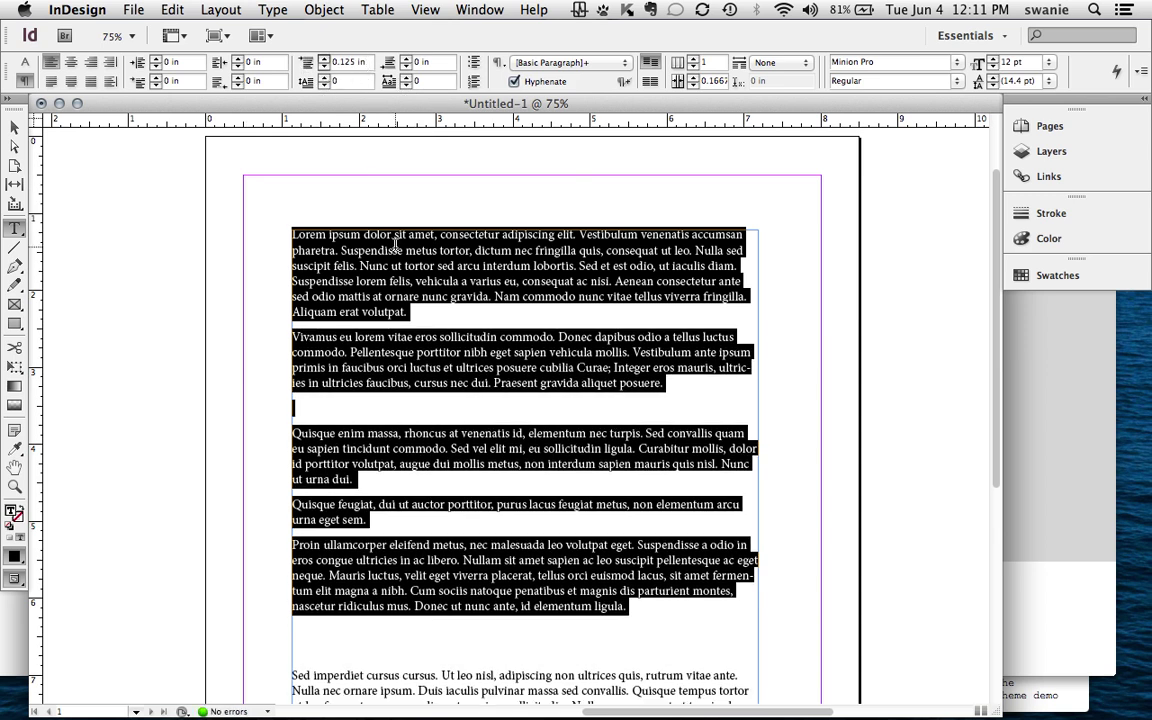
left_click(324, 67)
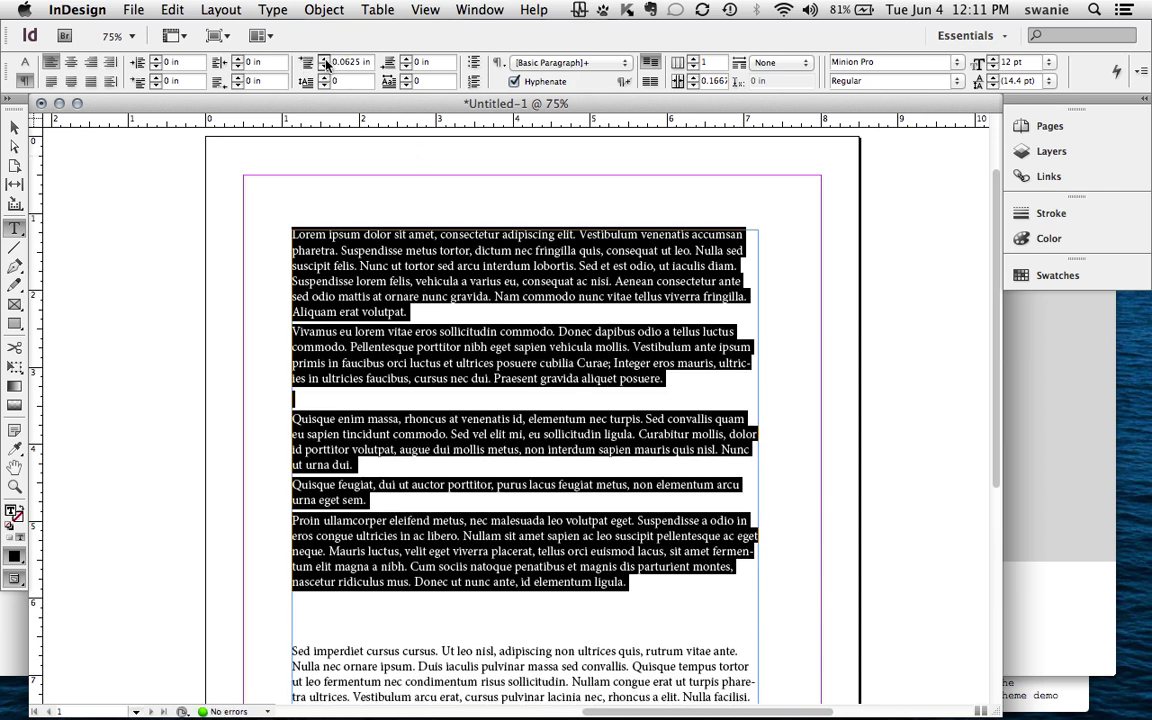
left_click(433, 364)
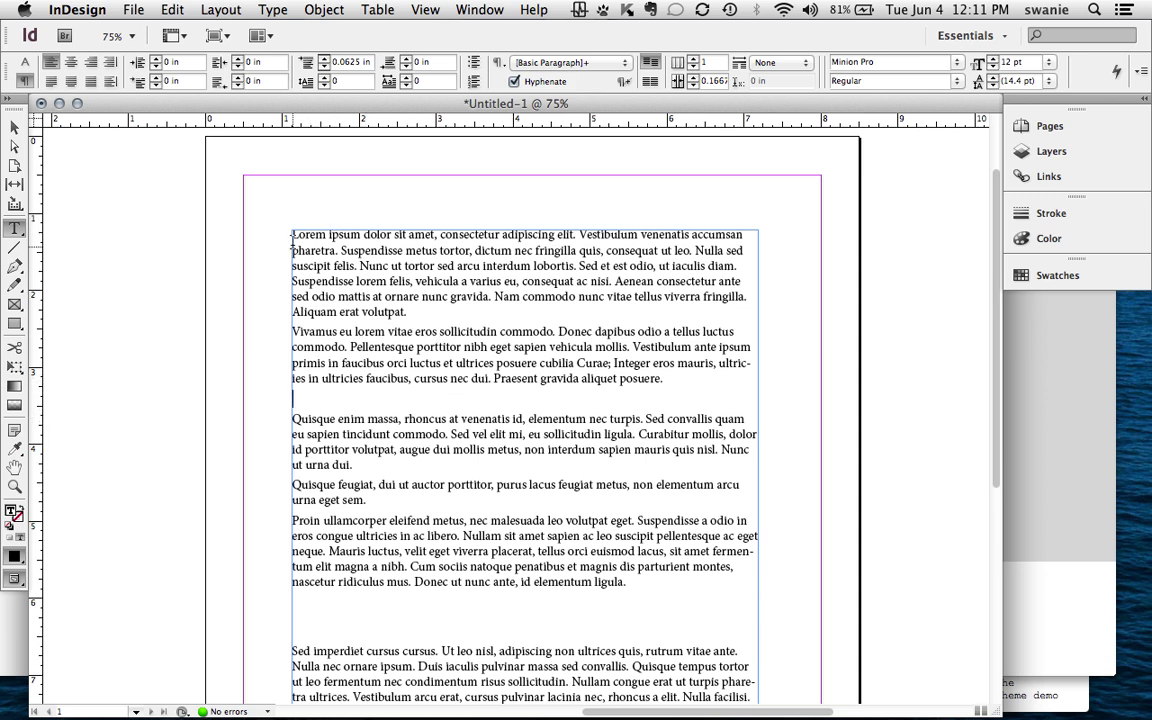
left_click_drag(291, 244, 752, 700)
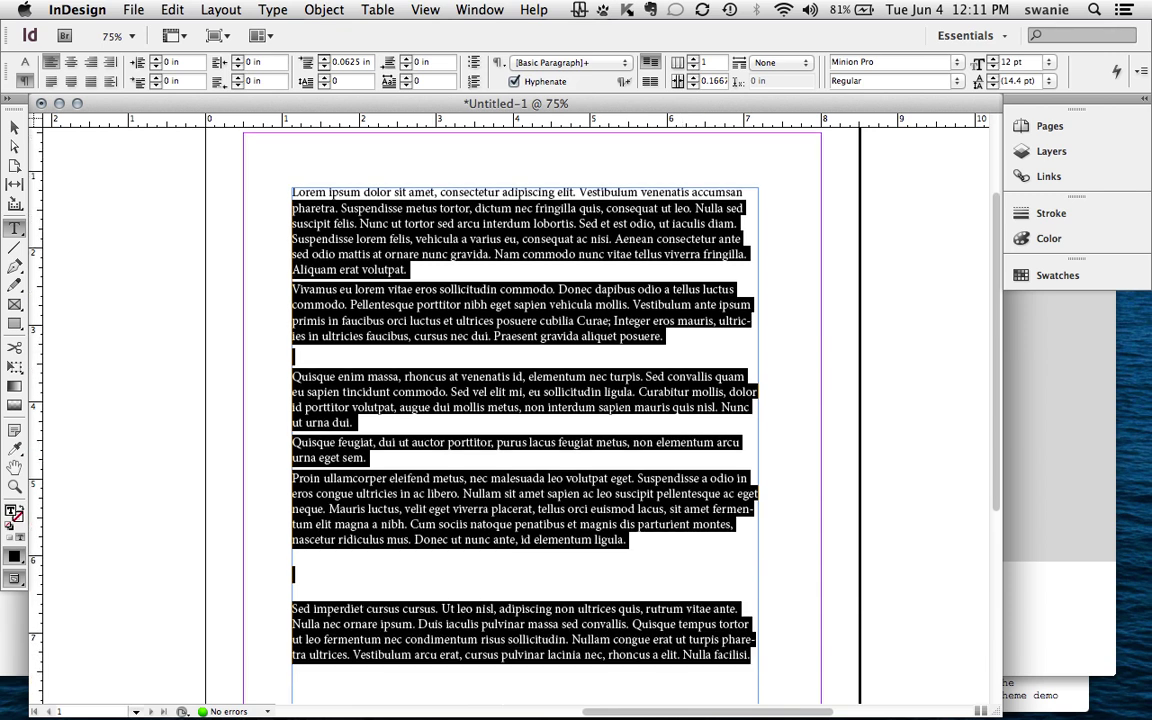
- Apply 0.125 in Space Before, check the result, and select all the text again
left_click(324, 64)
key("Return")
left_click(434, 276)
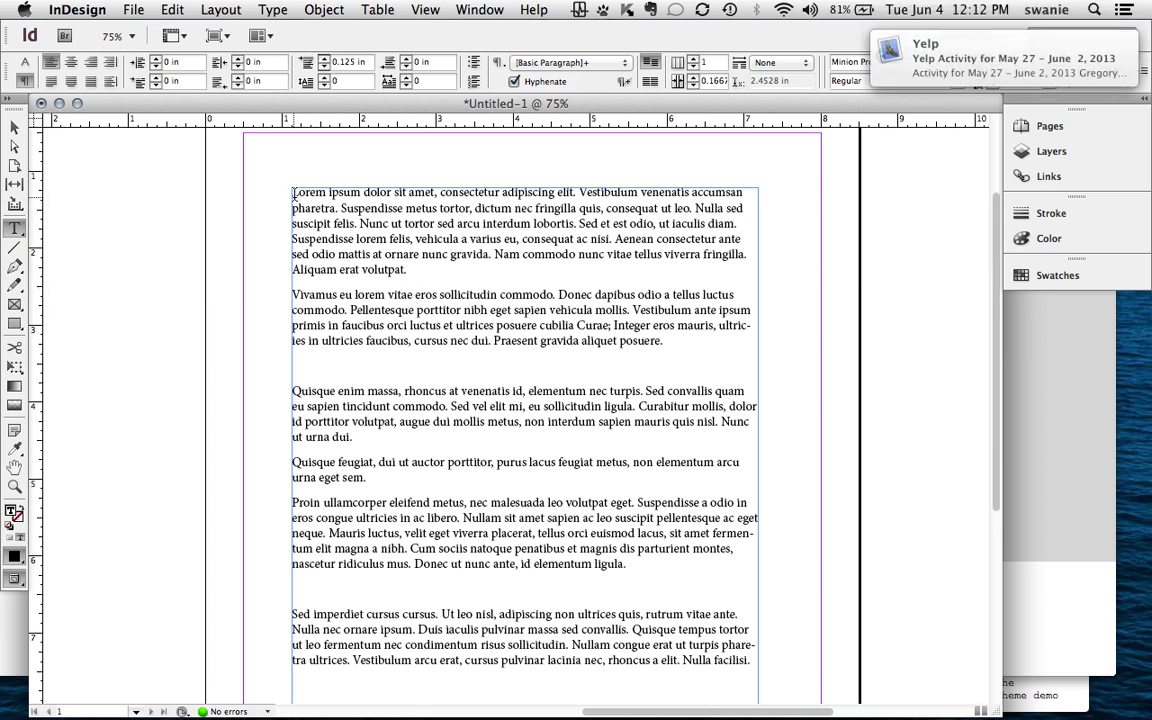
left_click_drag(293, 195, 772, 671)
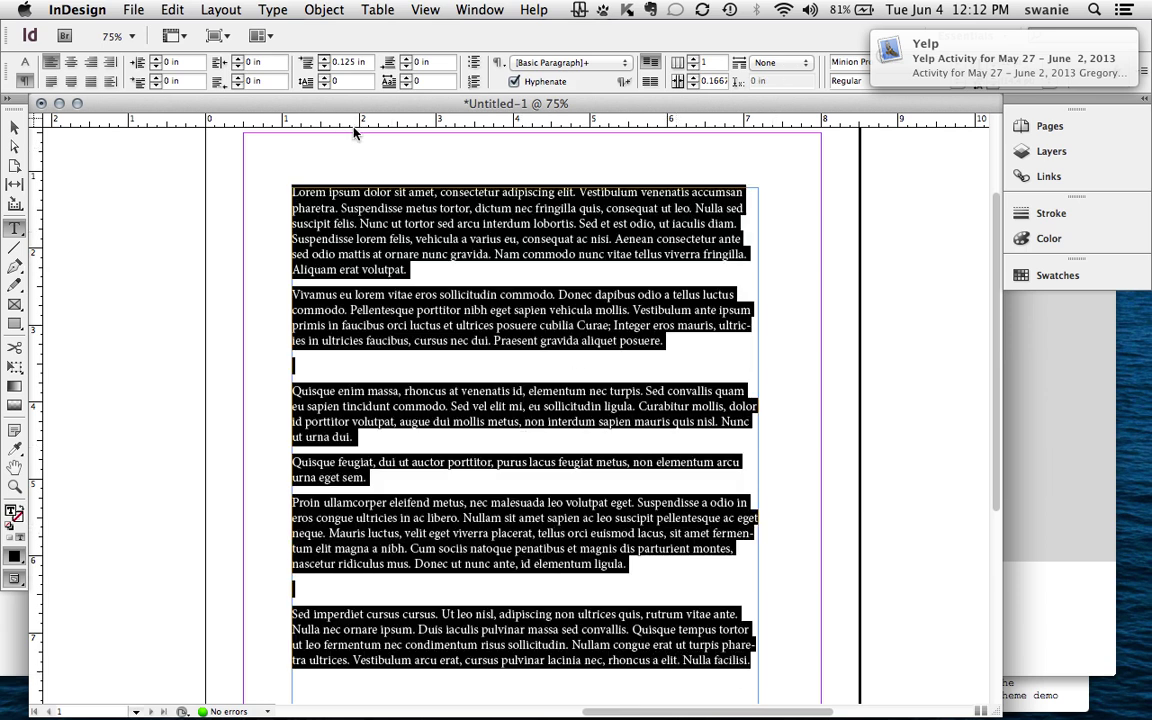
- Raise the drop cap line count for all paragraphs to three, then deselect and reselect the whole story
left_click(326, 79)
left_click(326, 79)
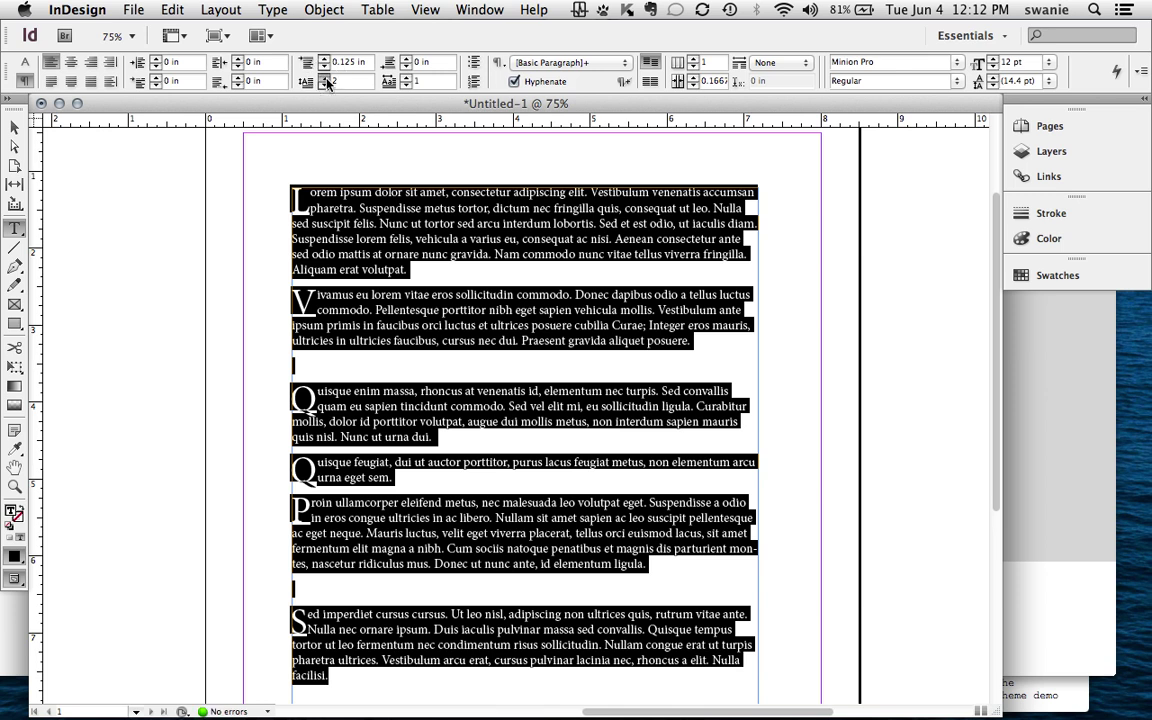
left_click(326, 79)
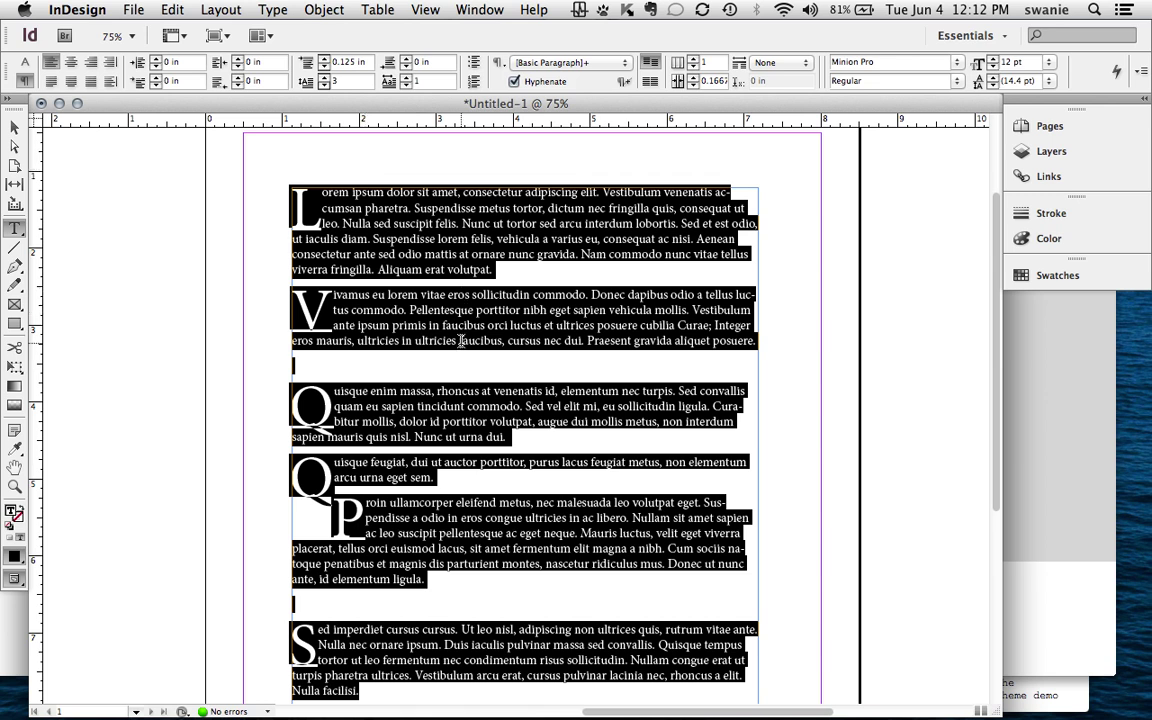
left_click(410, 222)
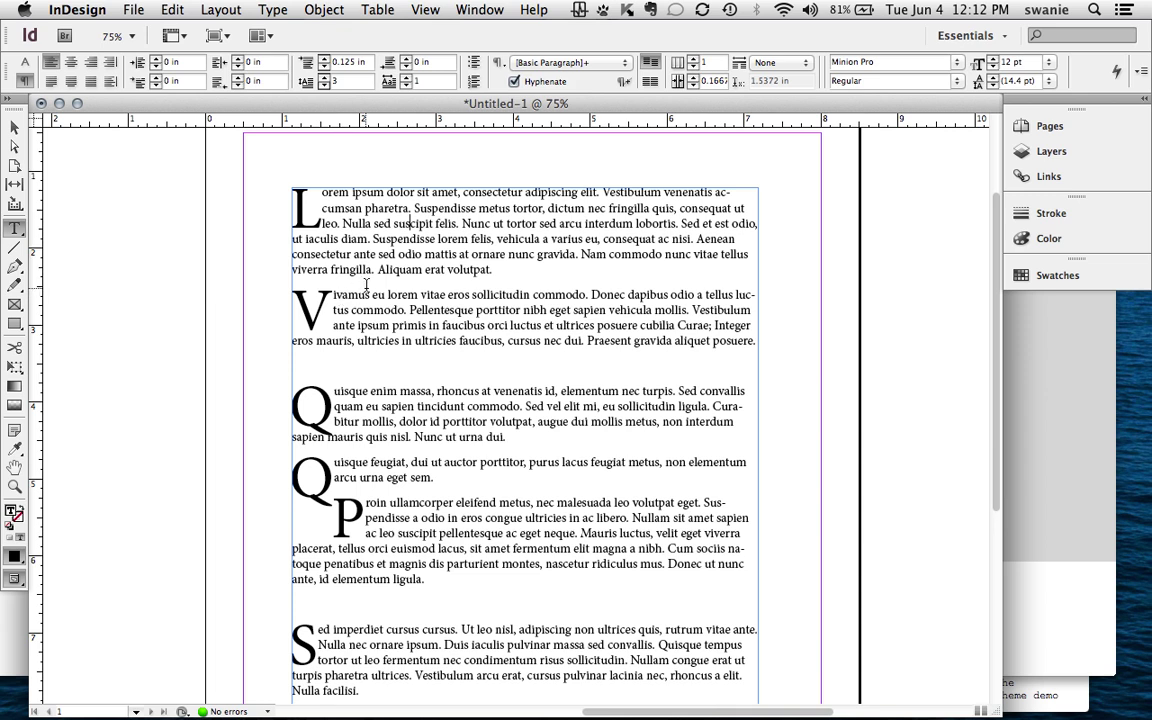
key("super+a")
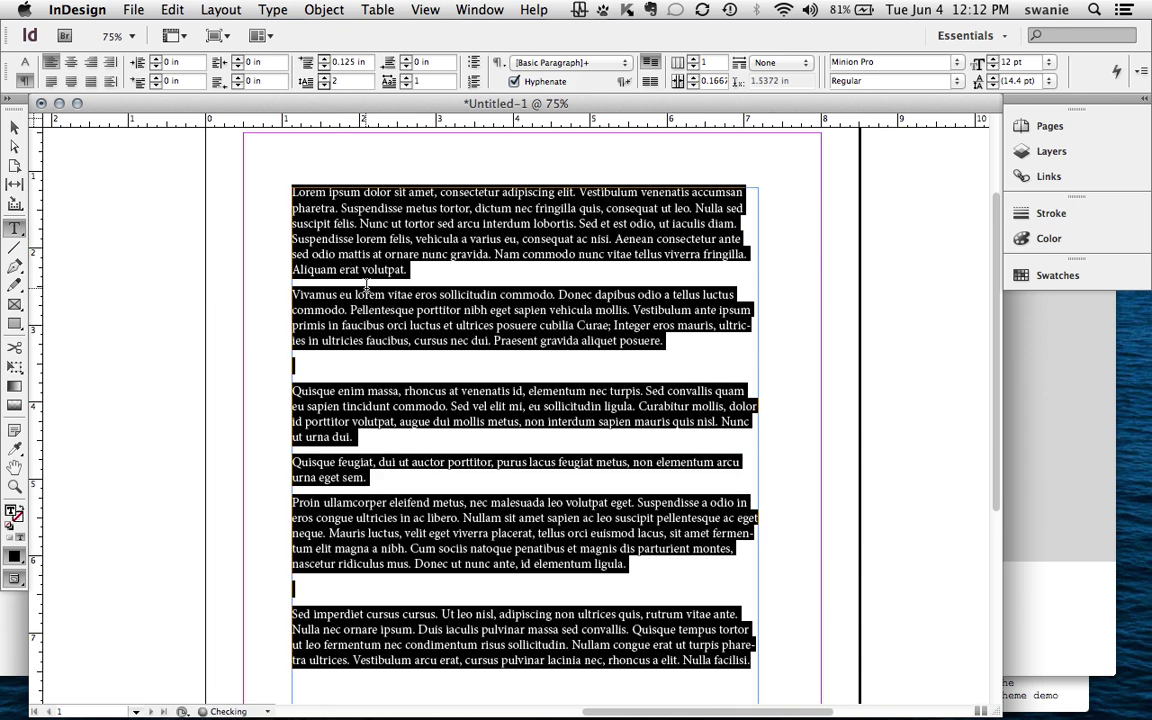
- Select only the first paragraph and give it a two-line drop cap
left_click(397, 250)
triple_click(289, 186)
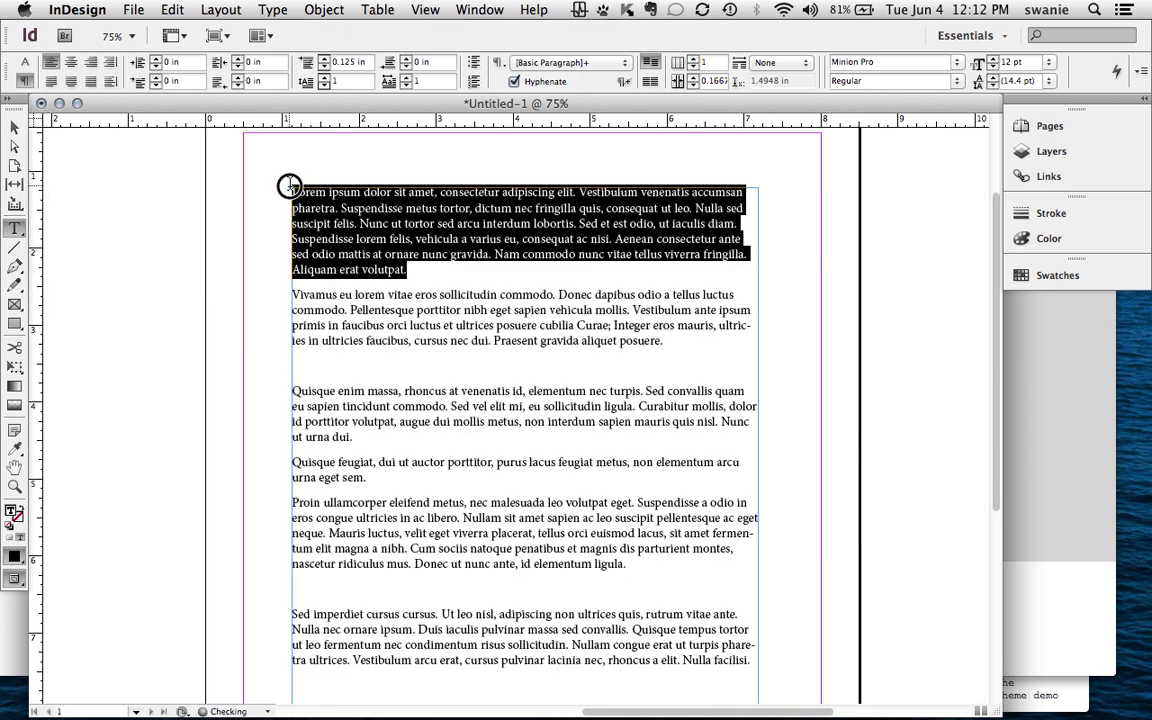
left_click(325, 79)
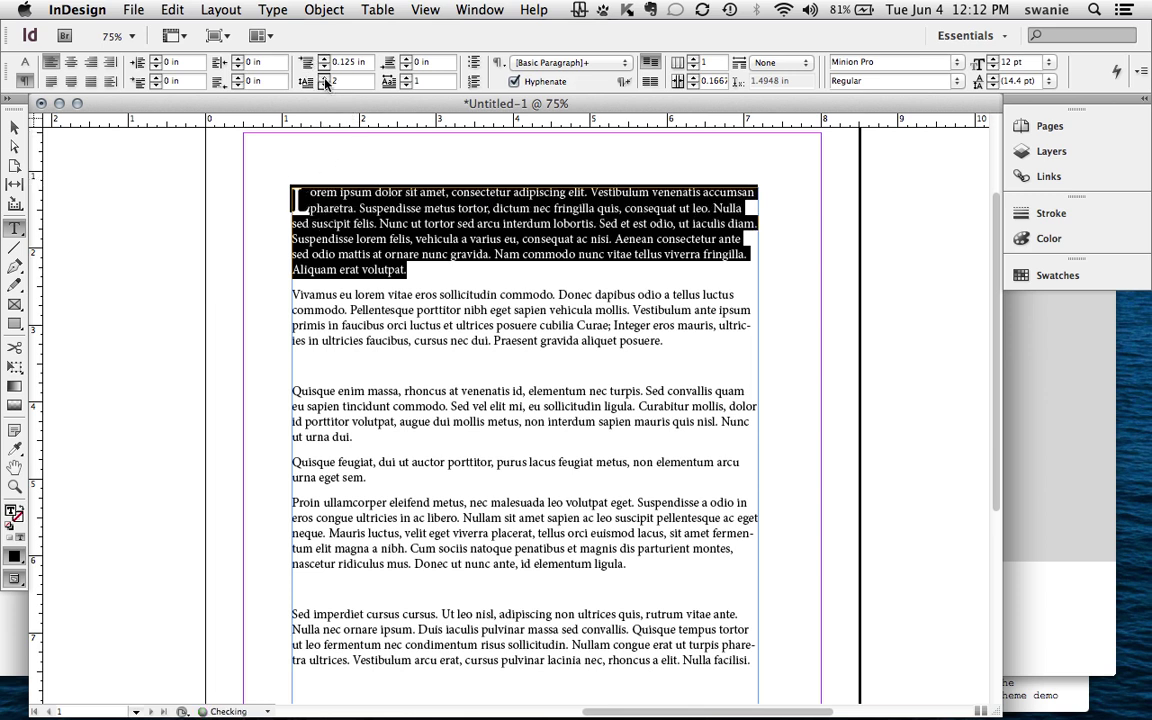
left_click(416, 310)
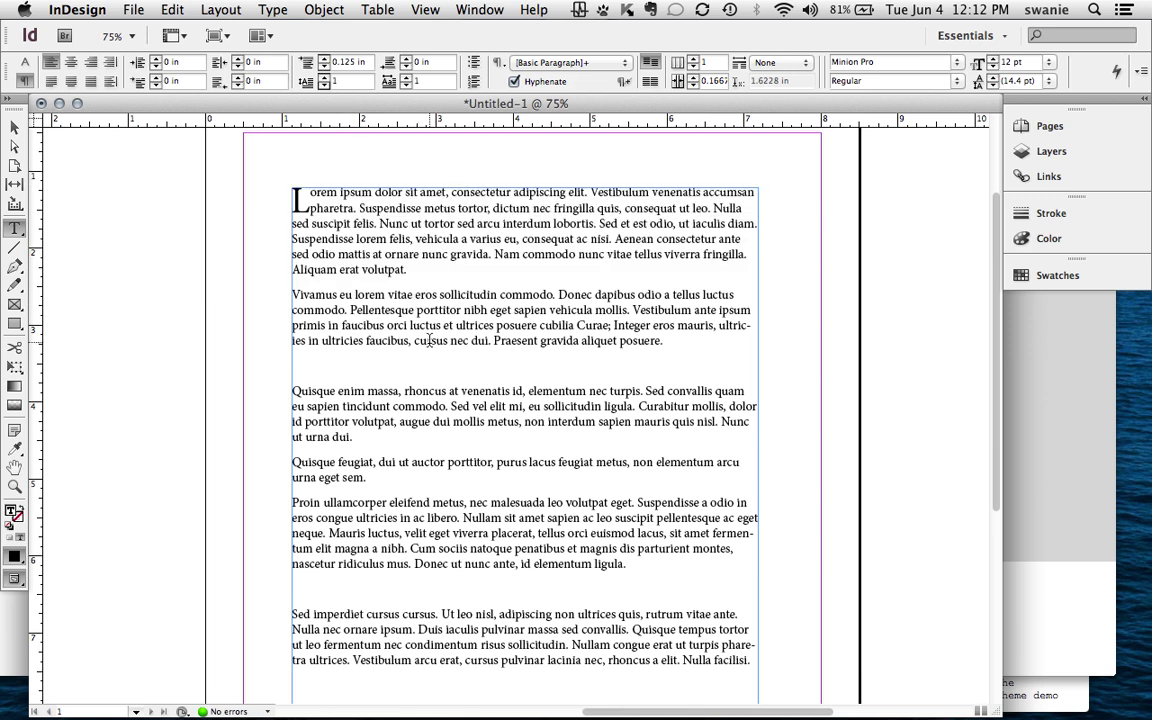
- Reselect the first paragraph, try a six-line drop cap, settle on three lines, and turn off hyphenation
left_click(432, 275)
left_click_drag(432, 275, 247, 149)
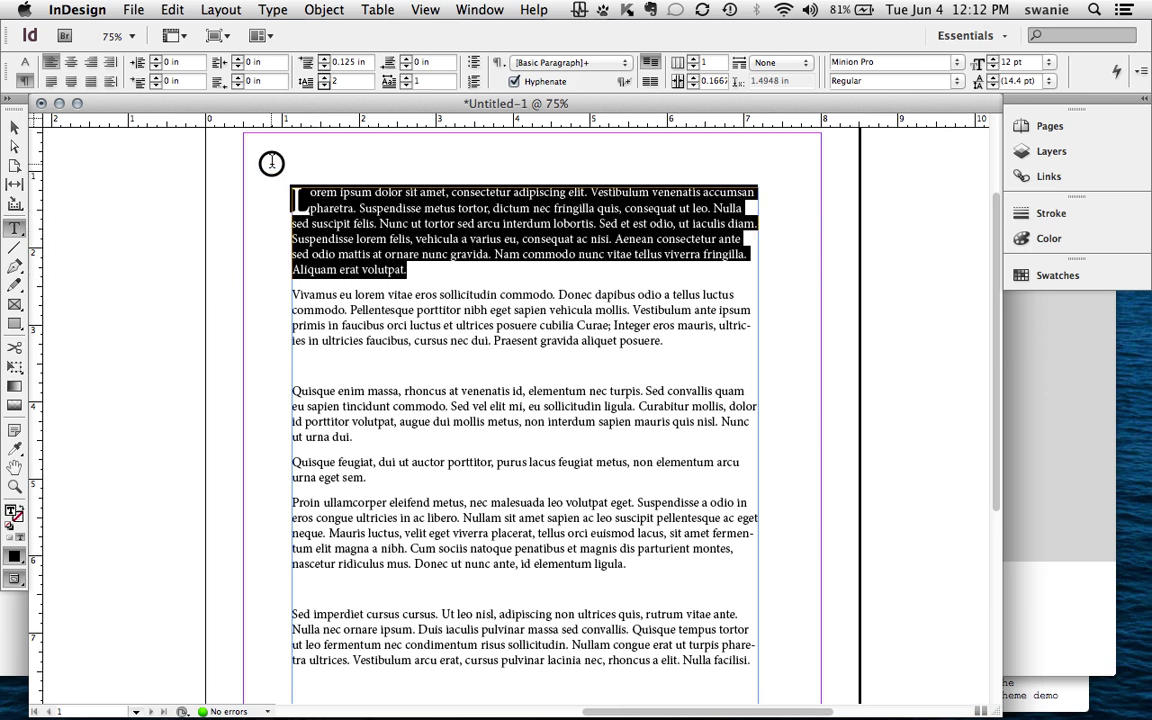
left_click(325, 80)
left_click(325, 80)
left_click(325, 80)
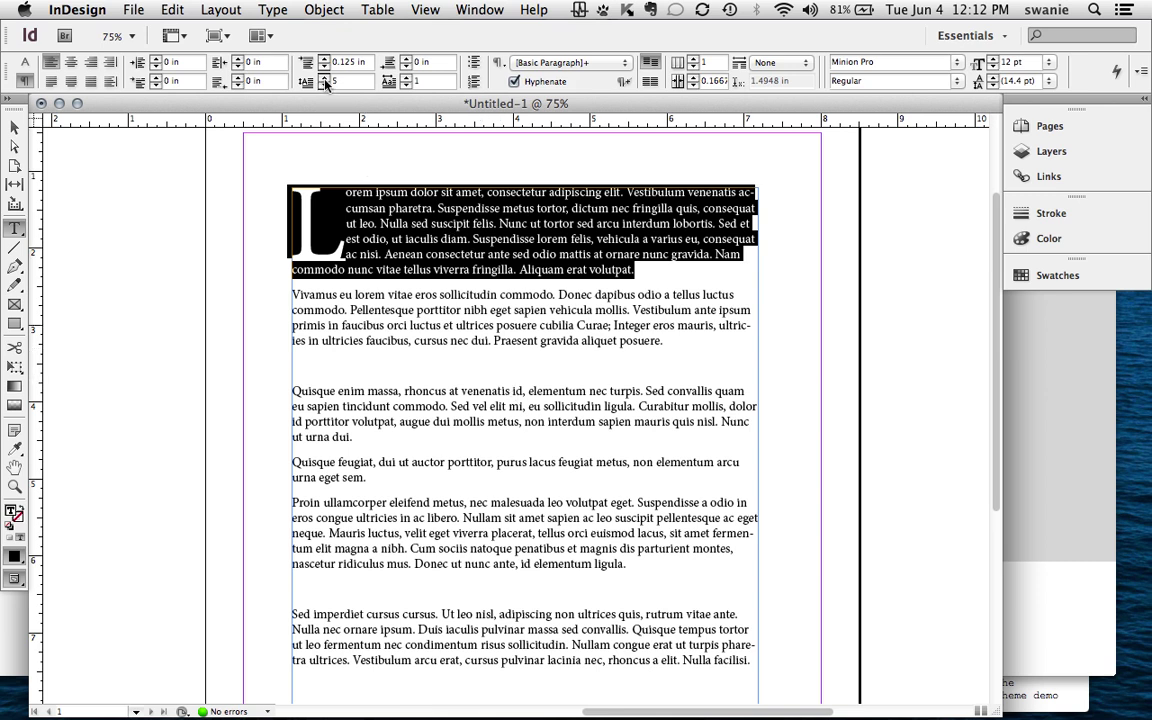
left_click(325, 80)
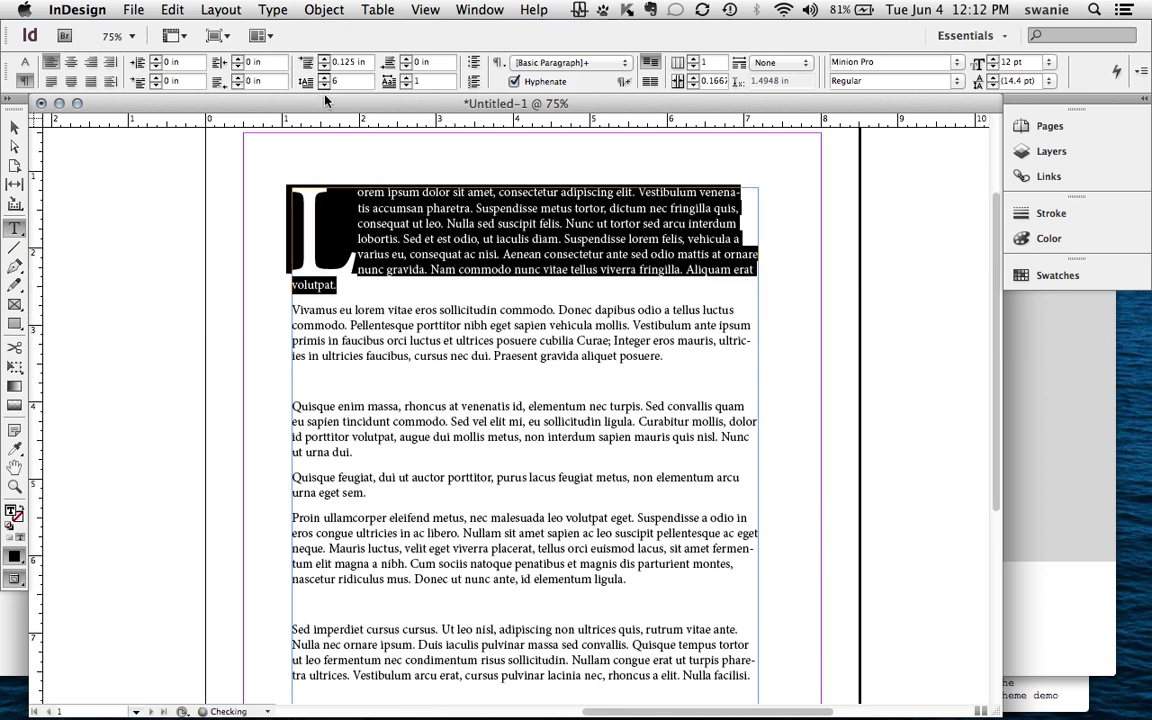
left_click(325, 86)
left_click(325, 86)
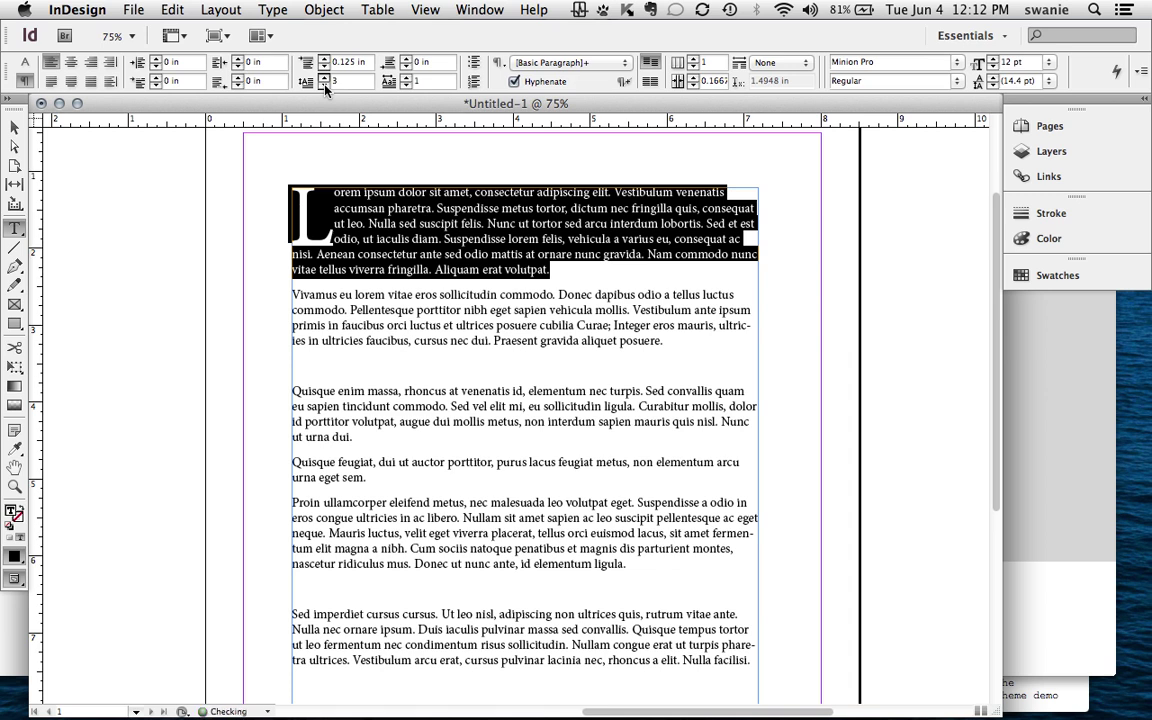
left_click(325, 86)
left_click(395, 363)
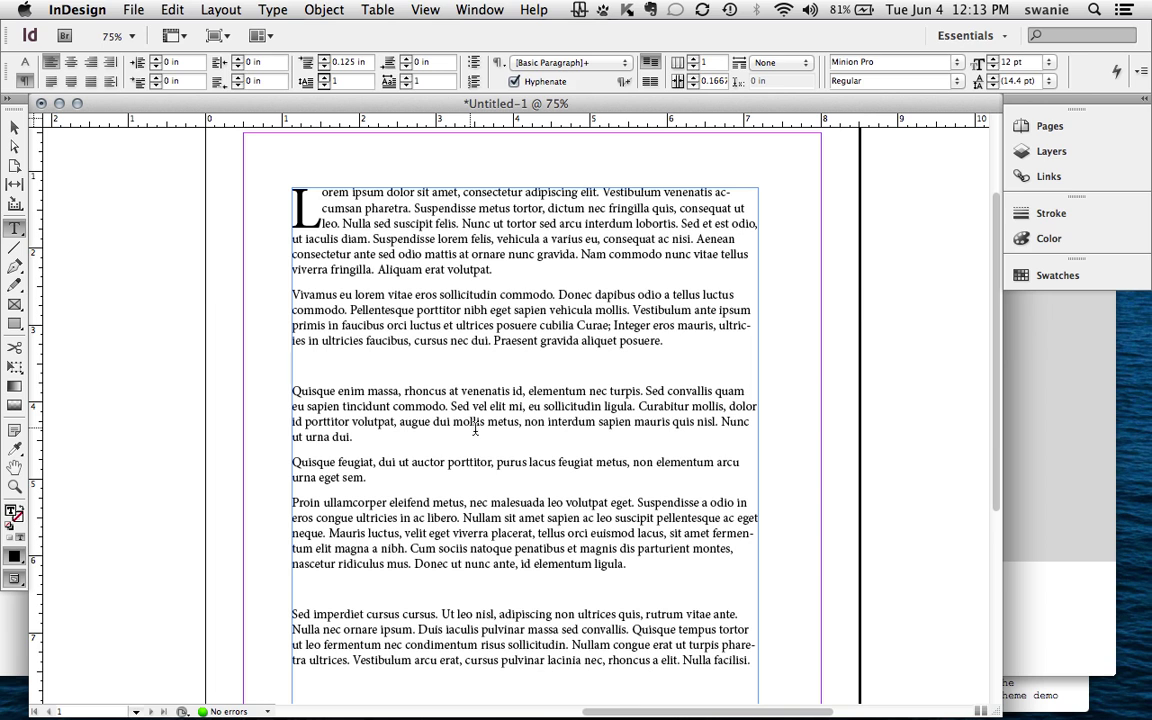
left_click(514, 82)
left_click(514, 82)
left_click_drag(748, 661, 686, 614)
left_click_drag(513, 462, 281, 188)
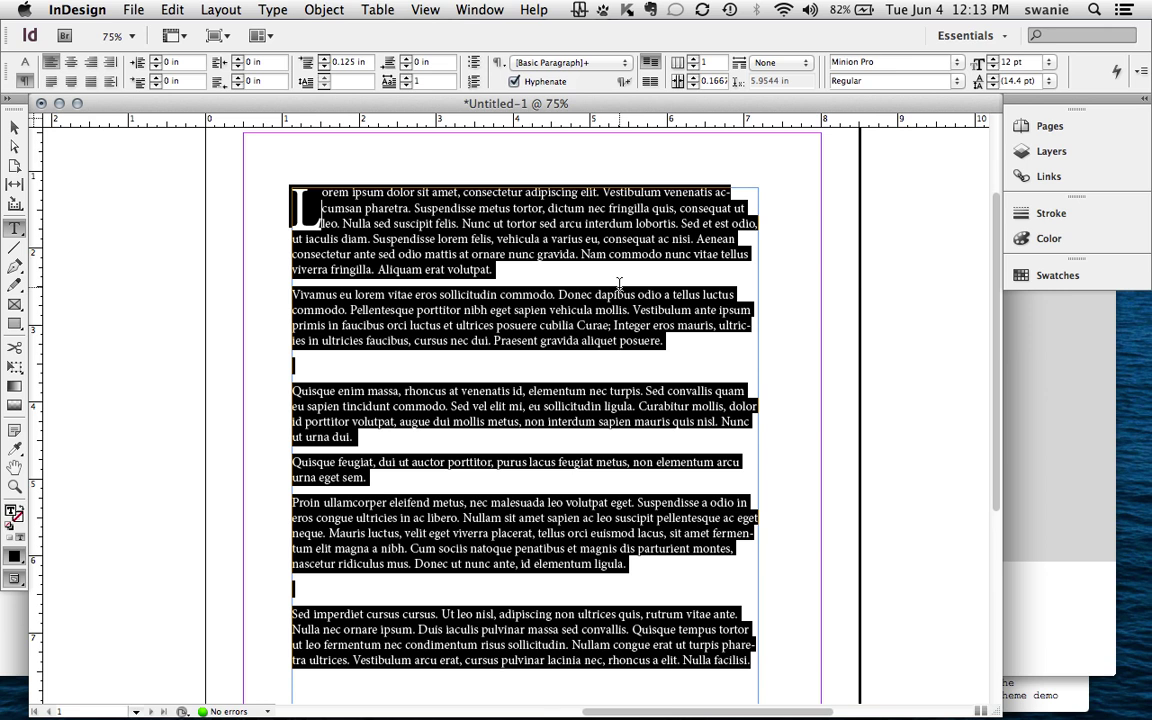
left_click(487, 328)
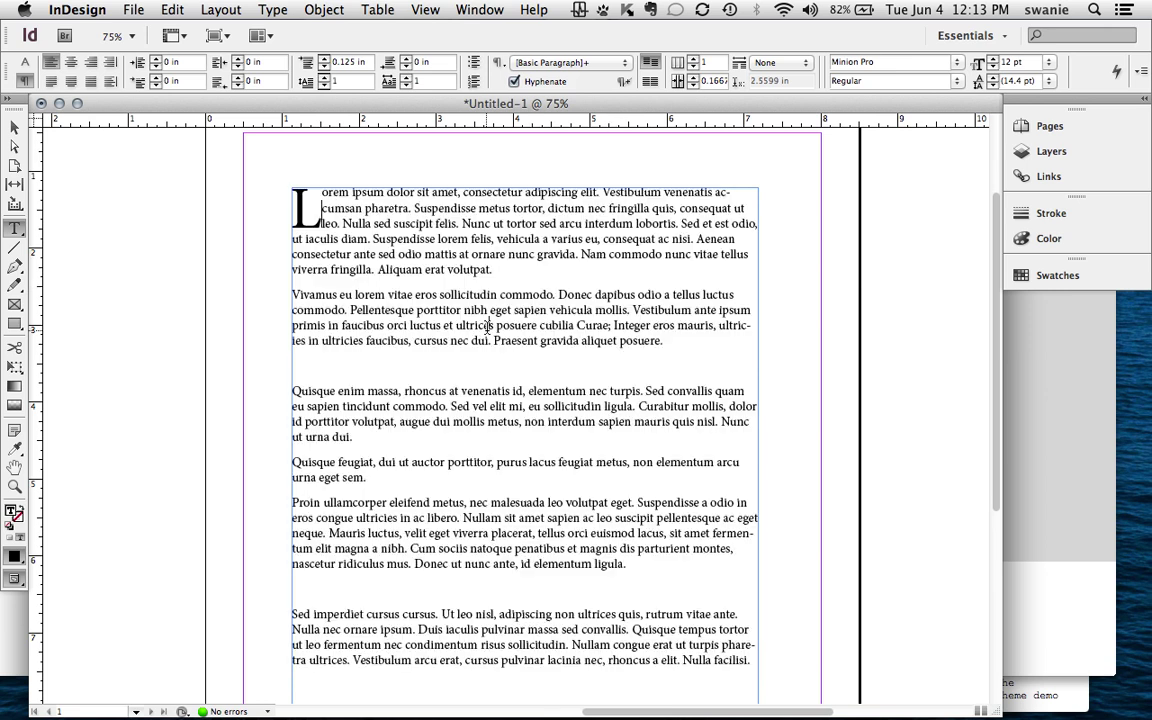
left_click(274, 11)
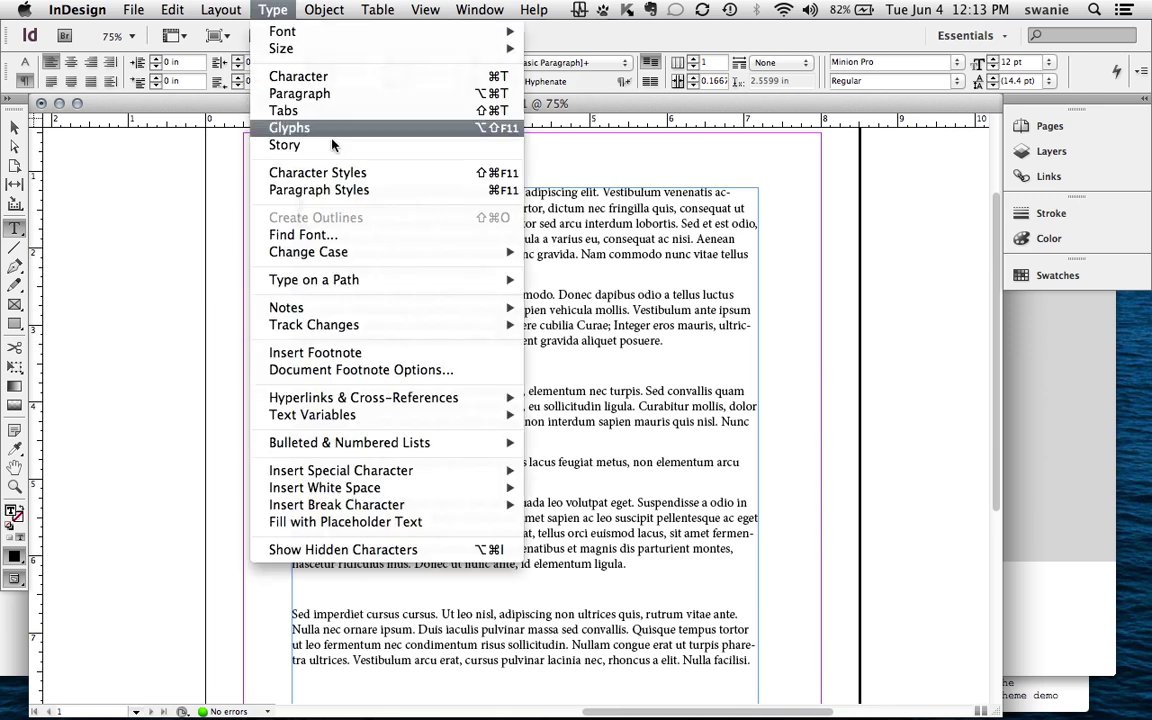
- Open the Paragraph Styles panel and dock it with the other panels on the right
left_click(331, 190)
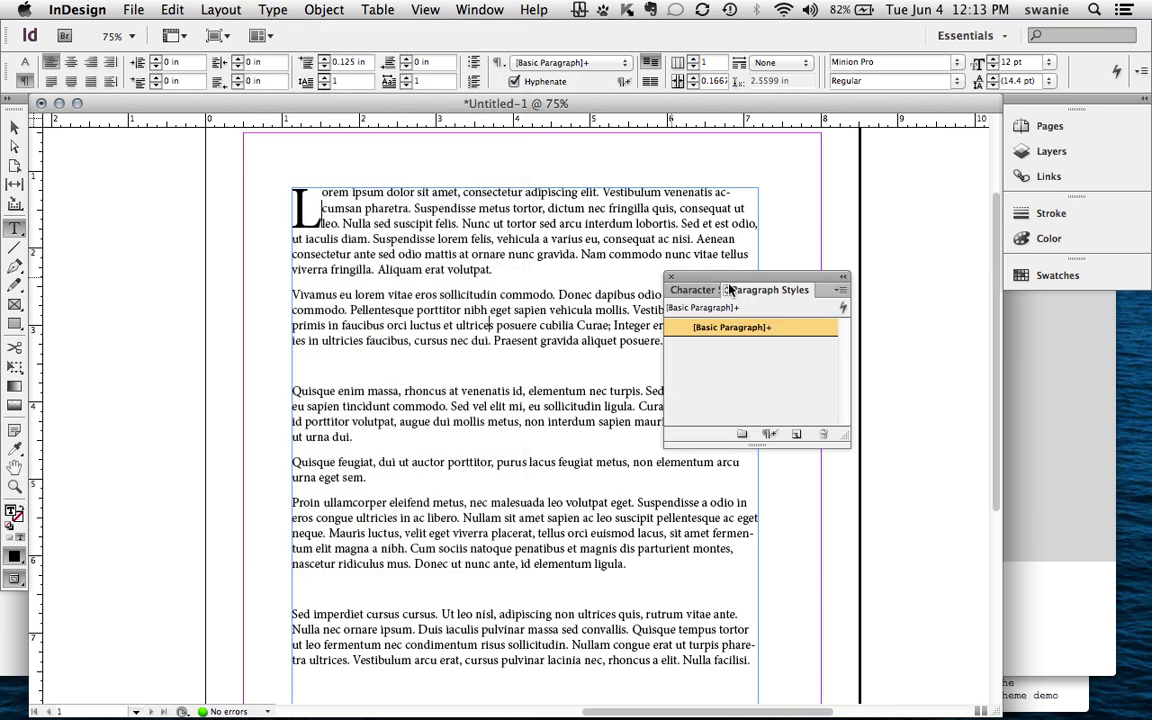
left_click_drag(732, 280, 1070, 300)
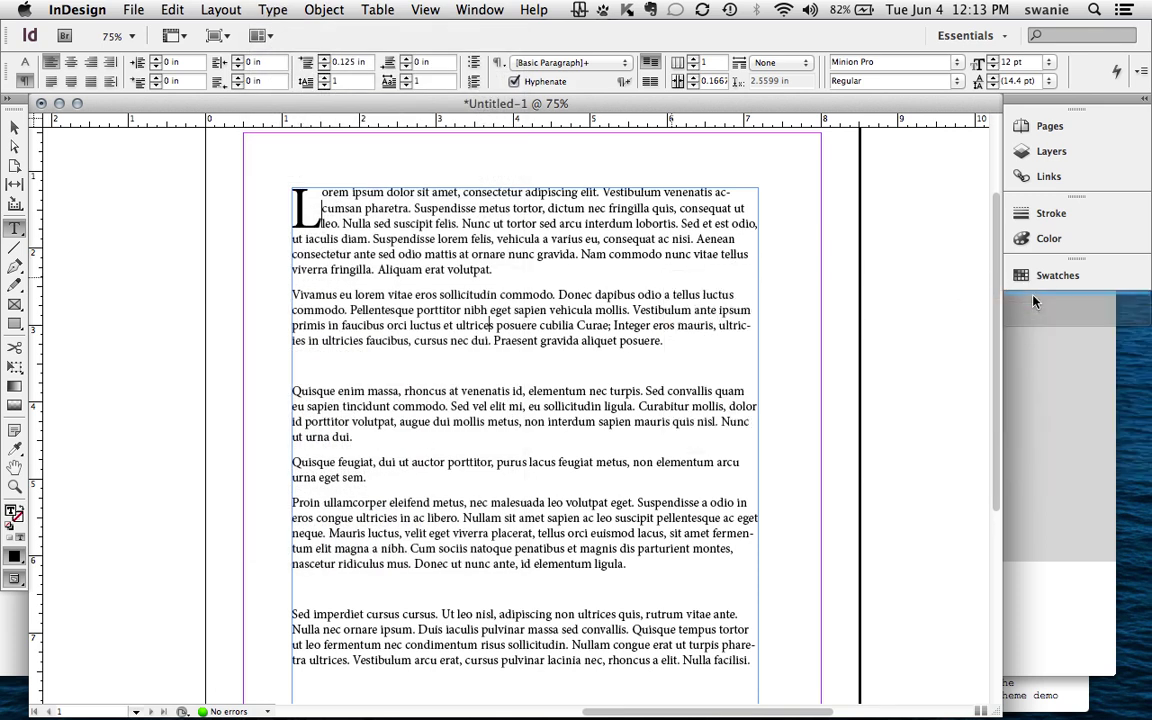
left_click(1068, 341)
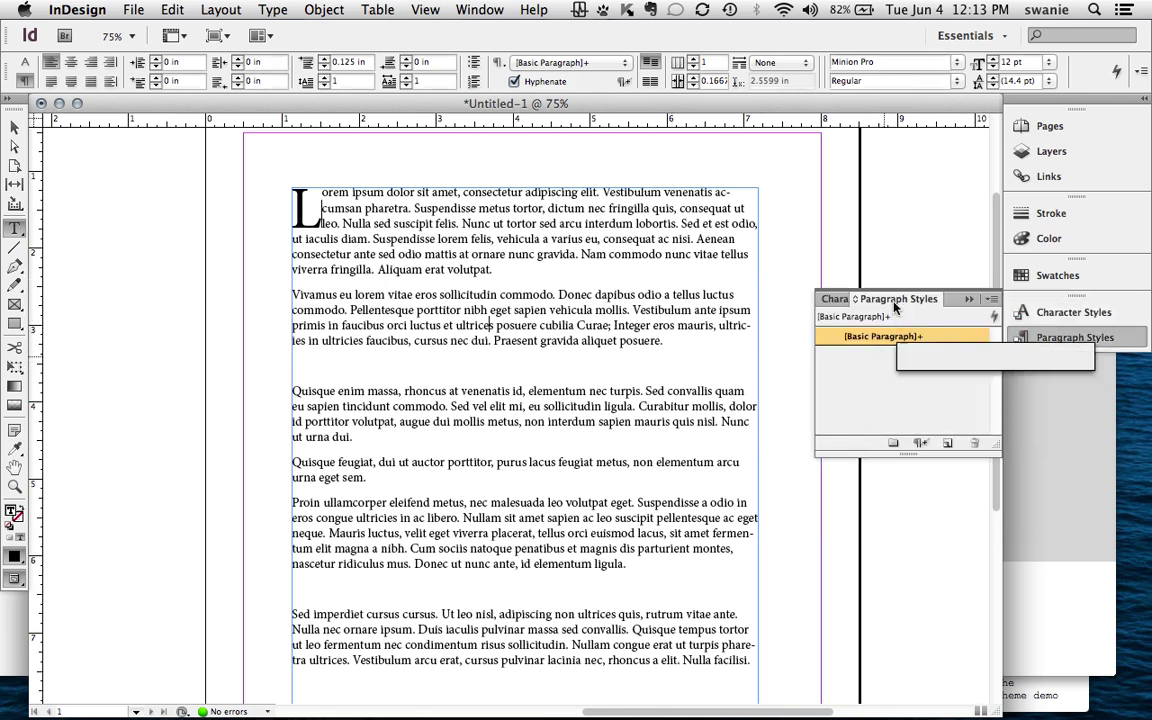
left_click(804, 268)
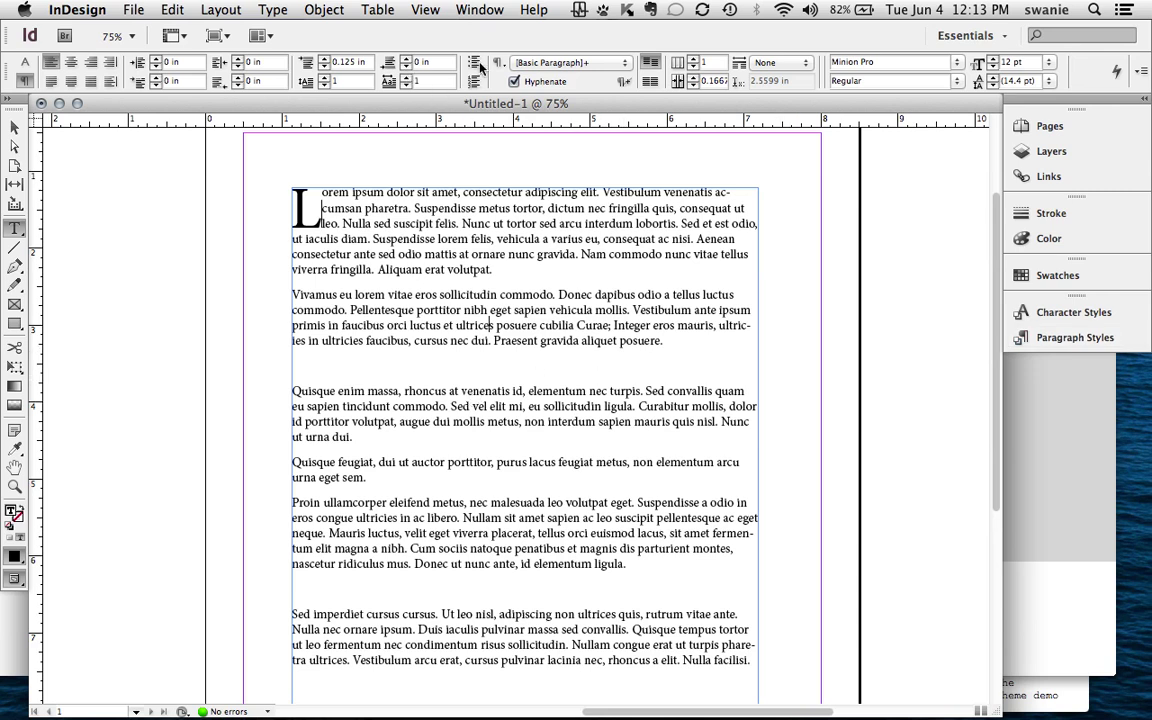
- Check the paragraph styles list in the Control panel without changing it, then click on the empty line
left_click(532, 60)
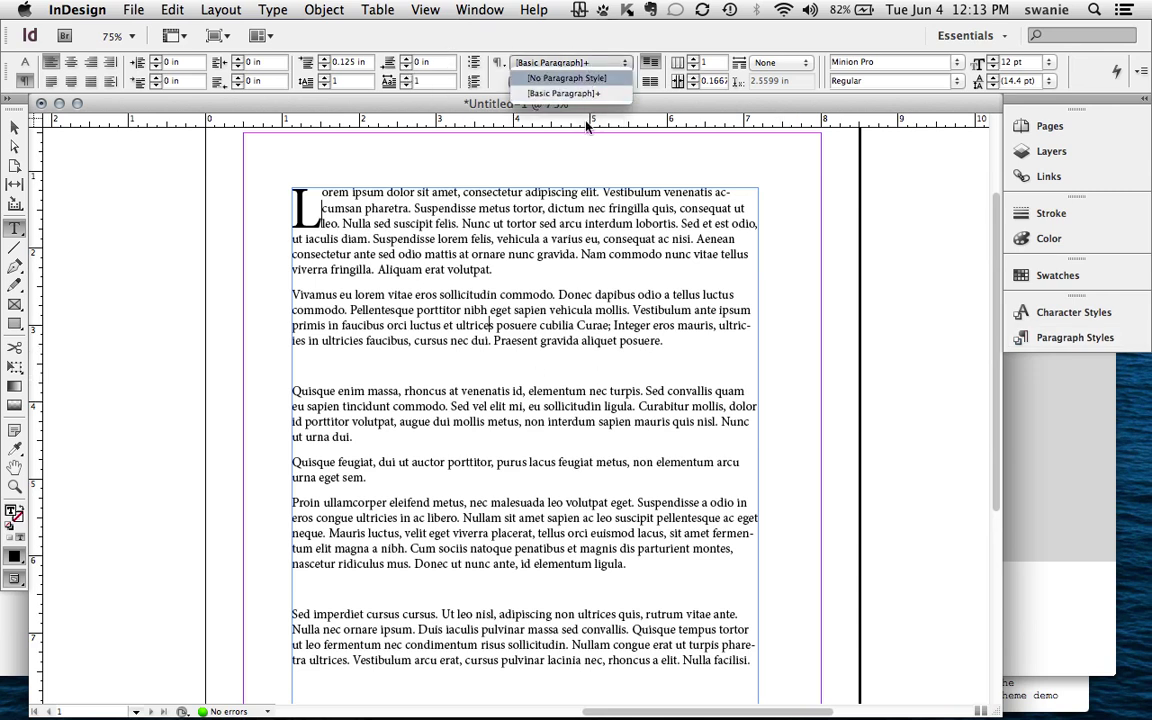
left_click(540, 221)
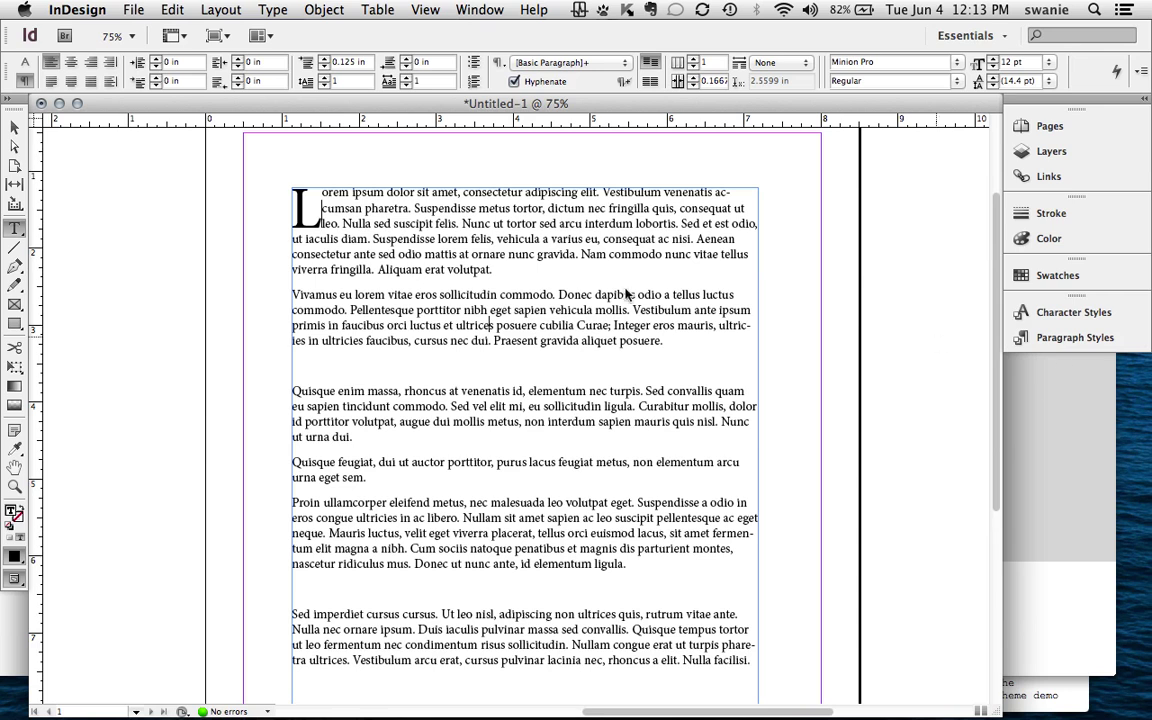
left_click(585, 374)
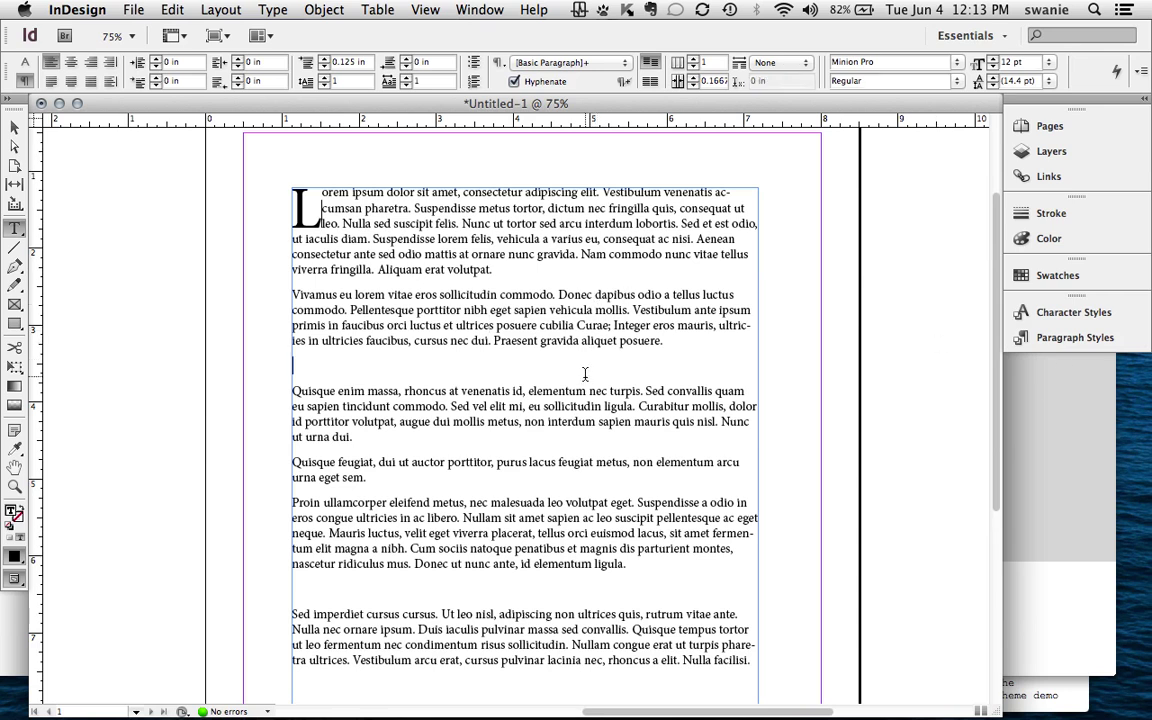